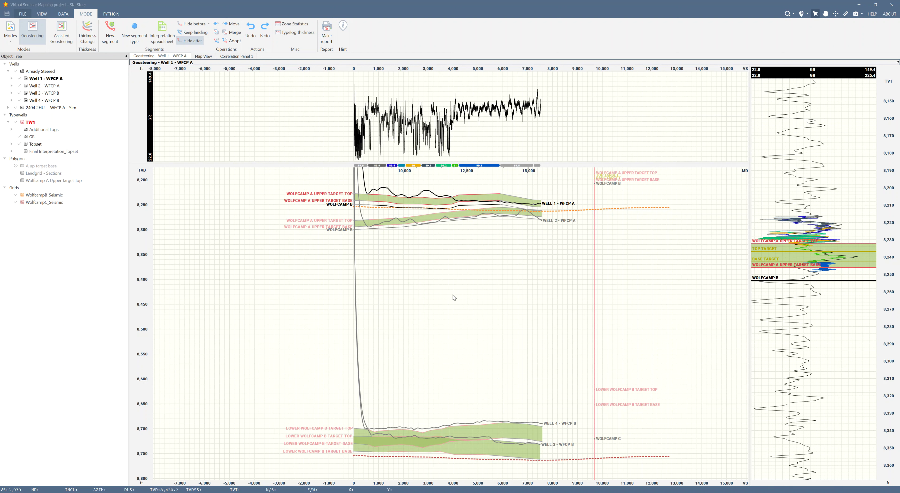
# Step: Show the WolfcampB_Seismic grid in the map view and review its spreadsheet of I, J, X, Y and Z values
pyautogui.click(39, 194)
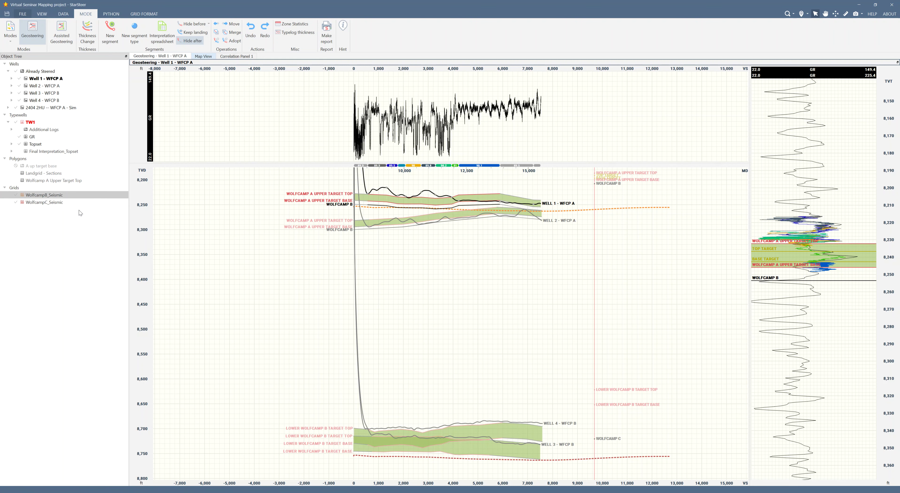
pyautogui.click(203, 57)
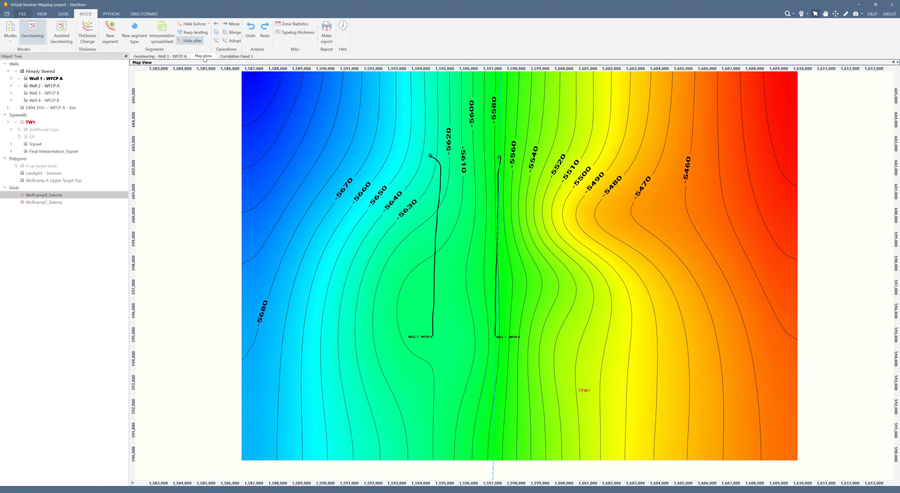
pyautogui.rightClick(61, 197)
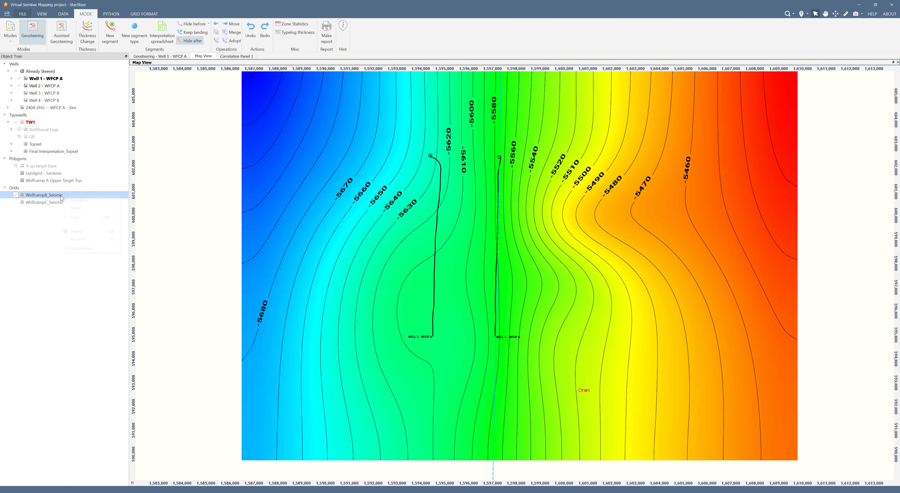
pyautogui.click(86, 253)
pyautogui.rightClick(54, 195)
pyautogui.click(77, 248)
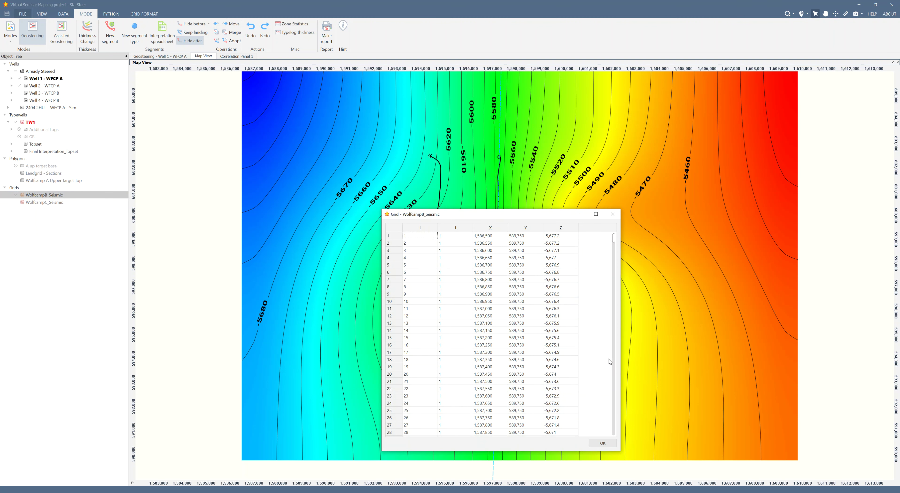
pyautogui.click(613, 214)
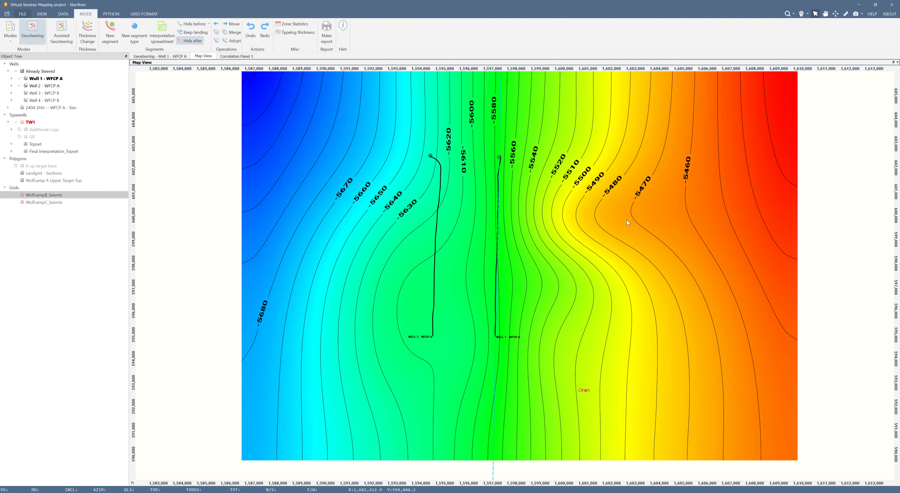
# Step: Turn the WolfcampB_Seismic contour lines off and on again, and look through the standard colour palettes
pyautogui.scroll(-1, 623, 213)
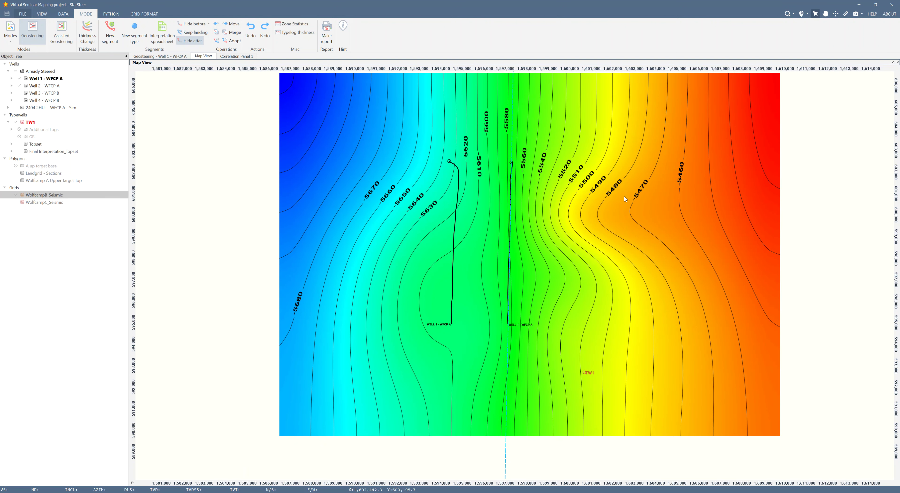
pyautogui.scroll(-1, 621, 205)
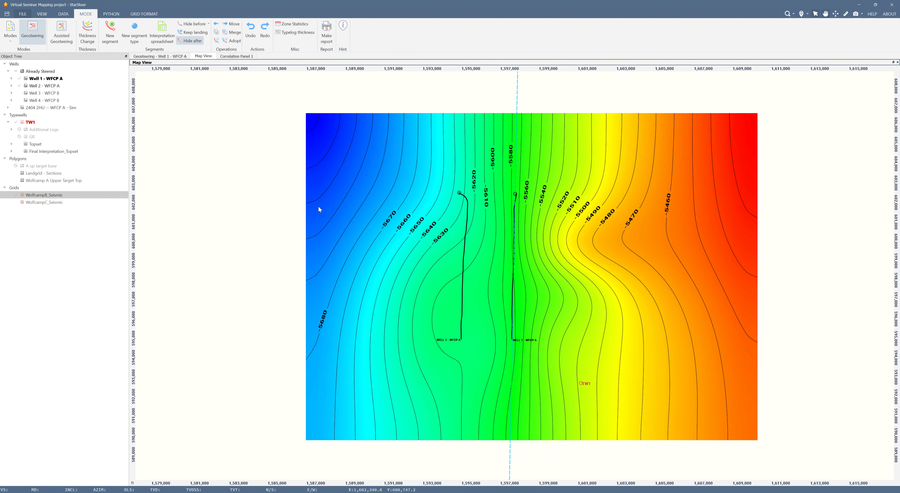
pyautogui.click(142, 14)
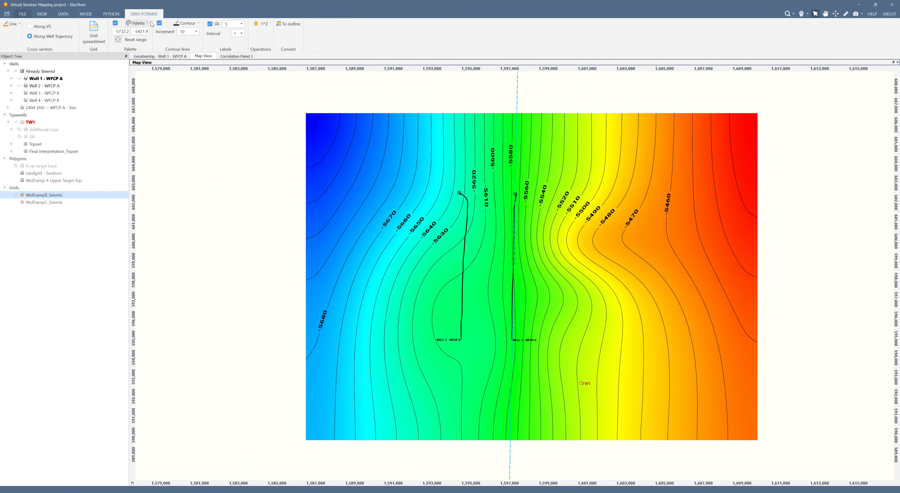
pyautogui.click(159, 23)
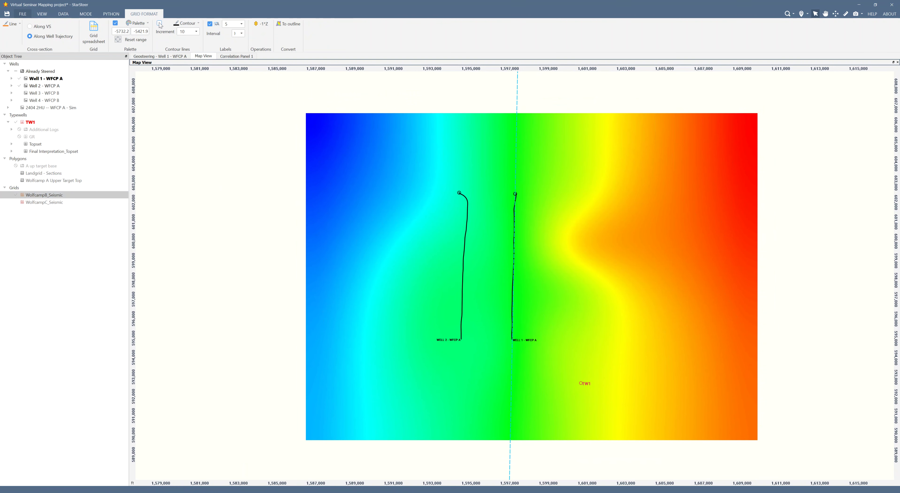
pyautogui.click(159, 23)
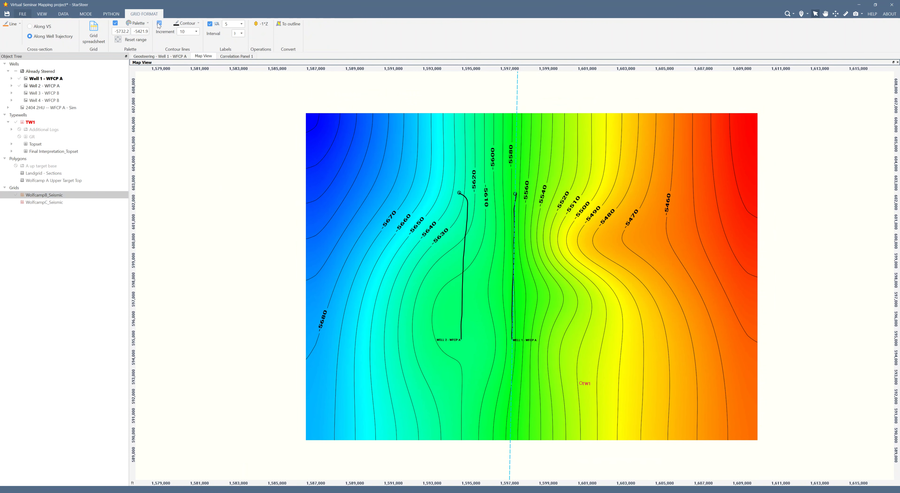
pyautogui.click(142, 23)
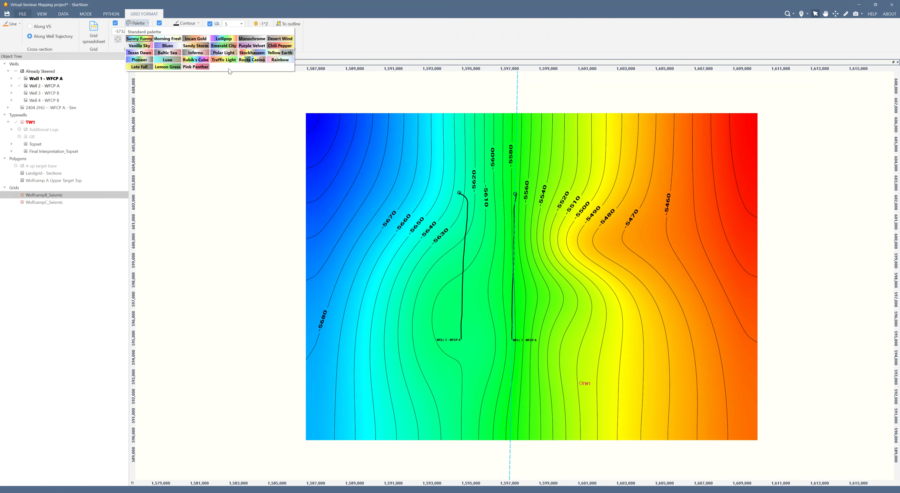
pyautogui.click(317, 43)
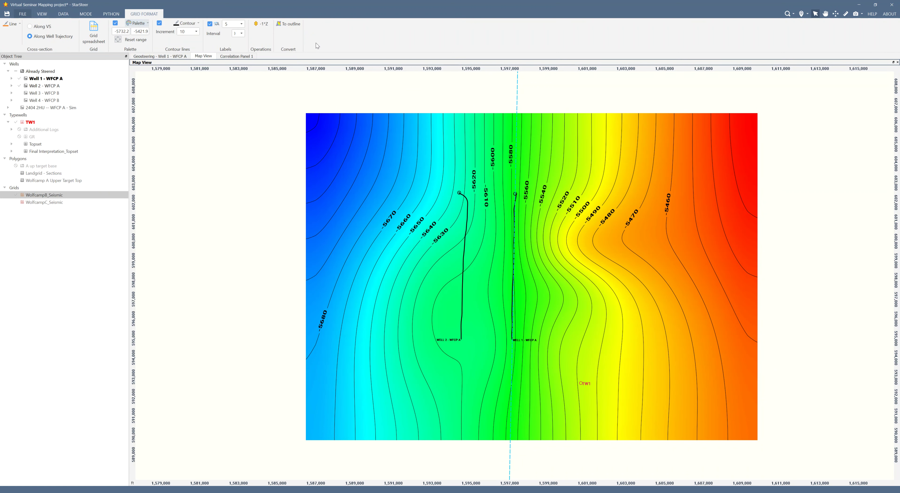
# Step: Try a contour line increment of 25 on the WolfcampB_Seismic grid, and set it back to 10
pyautogui.click(196, 32)
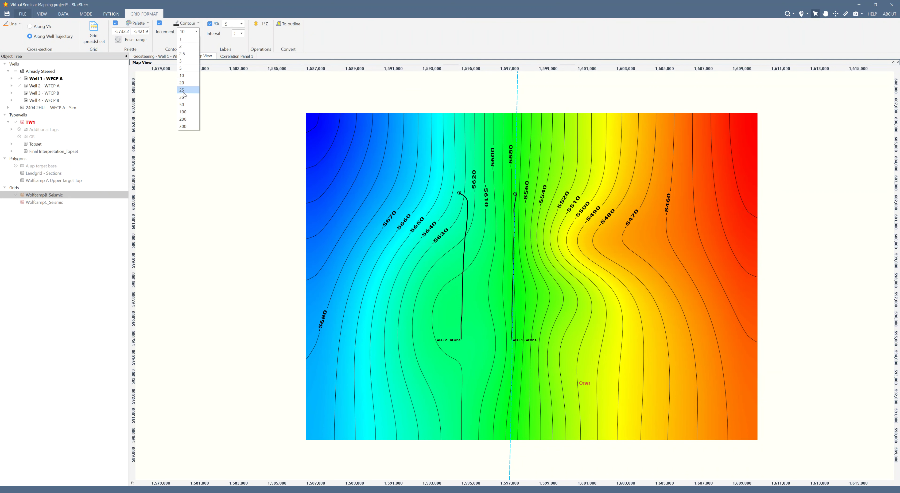
pyautogui.click(183, 90)
pyautogui.click(197, 32)
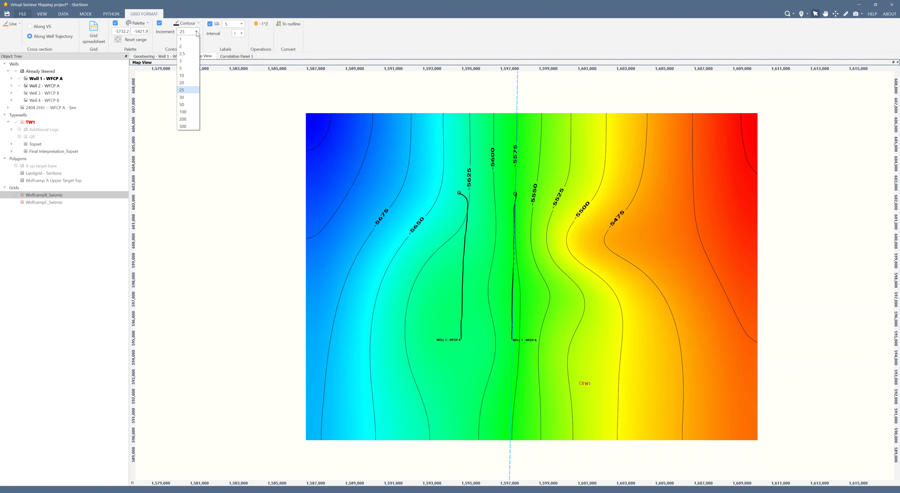
pyautogui.click(182, 75)
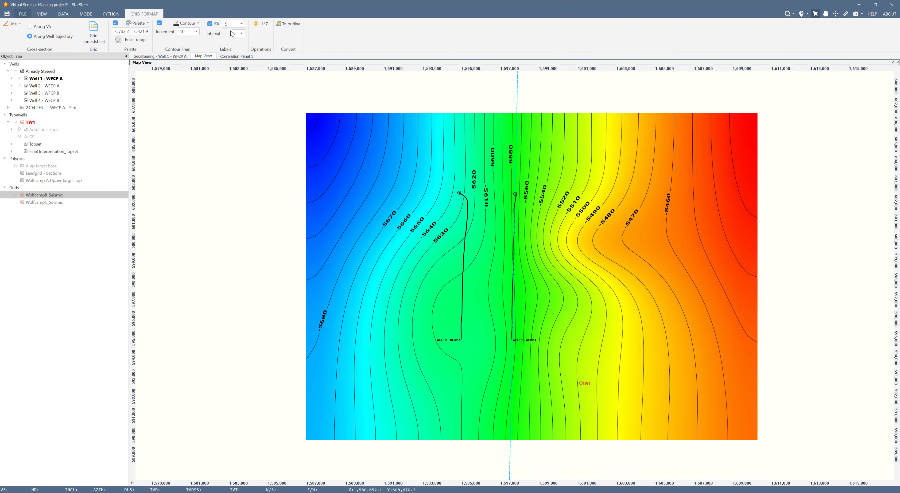
# Step: Toggle the contour labels off and on, then try a label size of 30 and return it to 5
pyautogui.click(211, 24)
pyautogui.click(210, 24)
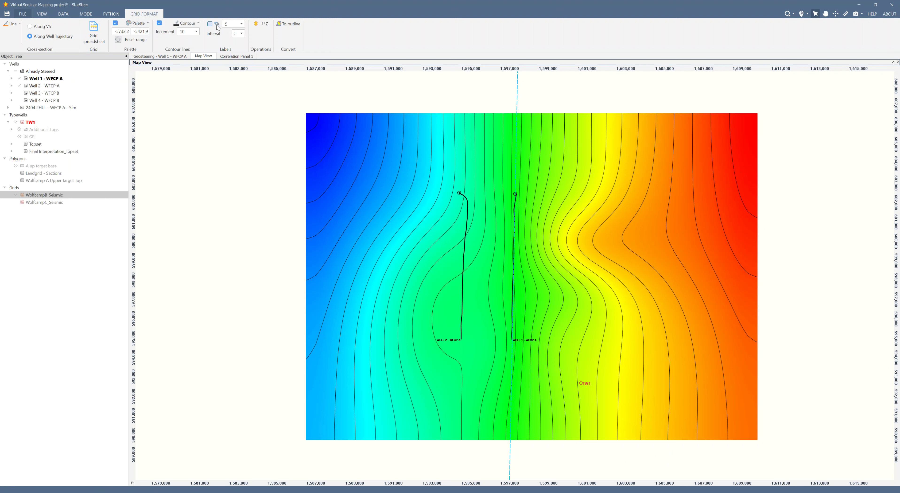
pyautogui.click(242, 25)
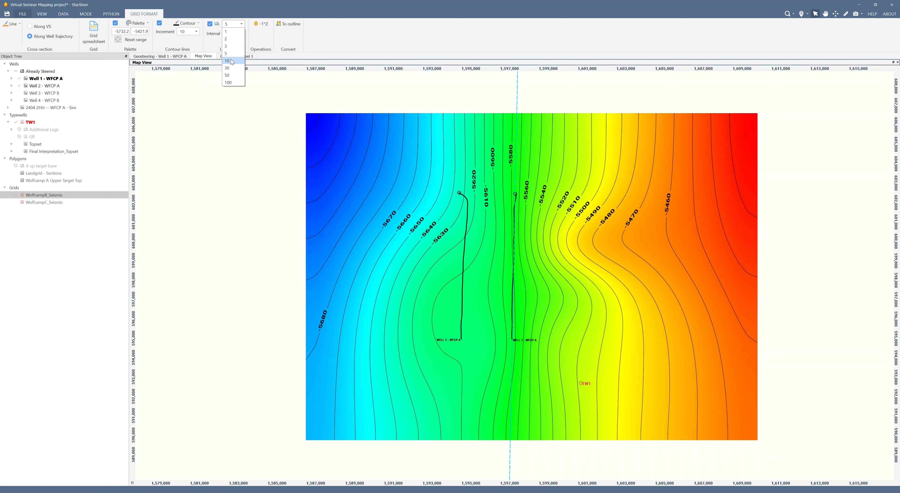
pyautogui.click(229, 68)
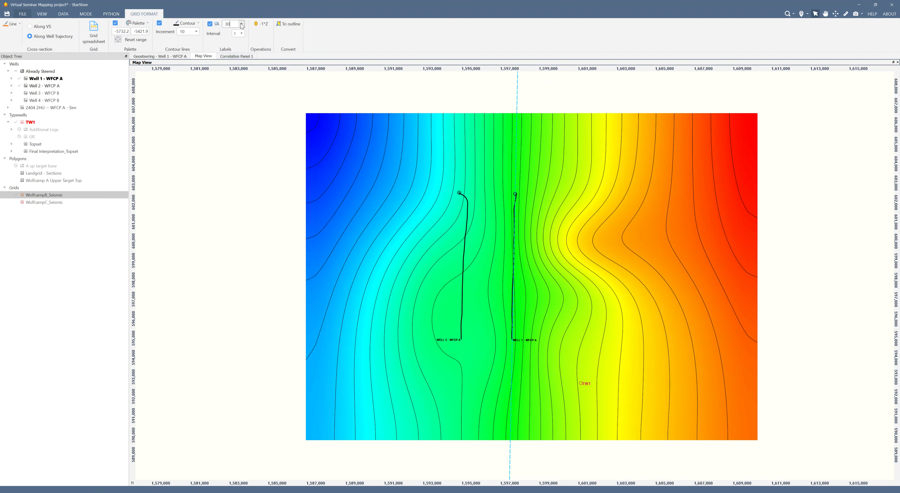
pyautogui.click(242, 24)
pyautogui.click(232, 53)
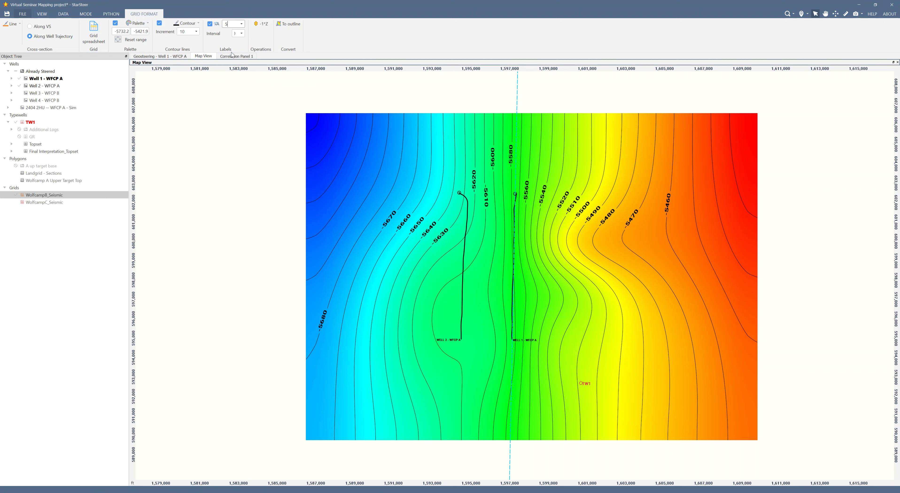
# Step: Try contour label intervals of 30 and 1 on the grid, and set the interval back to 10
pyautogui.click(241, 33)
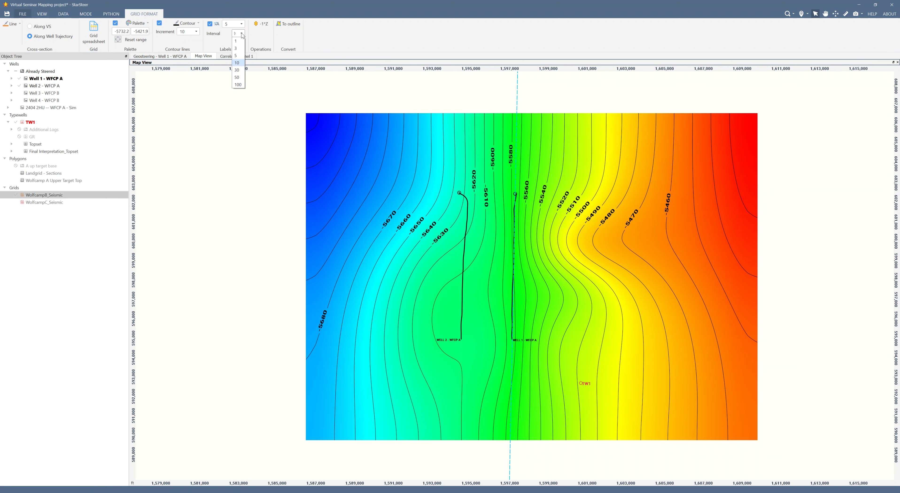
pyautogui.click(239, 42)
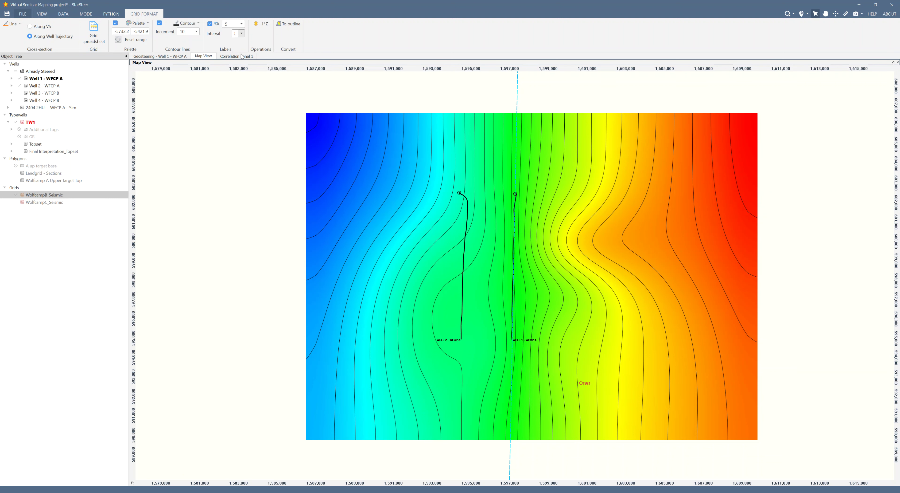
pyautogui.click(241, 34)
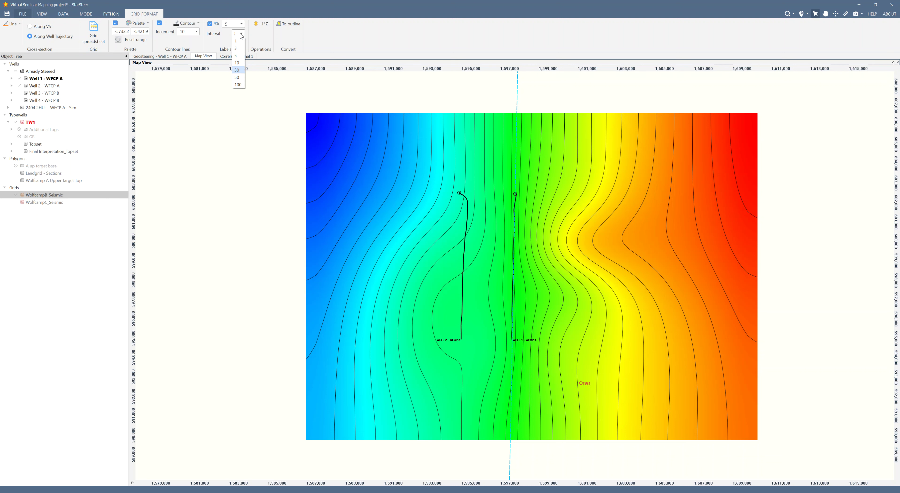
pyautogui.click(240, 43)
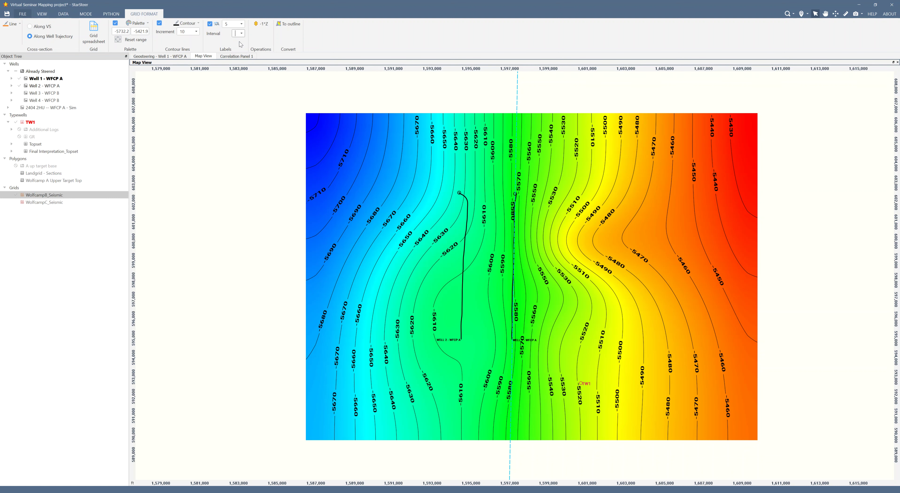
pyautogui.click(241, 33)
pyautogui.click(237, 63)
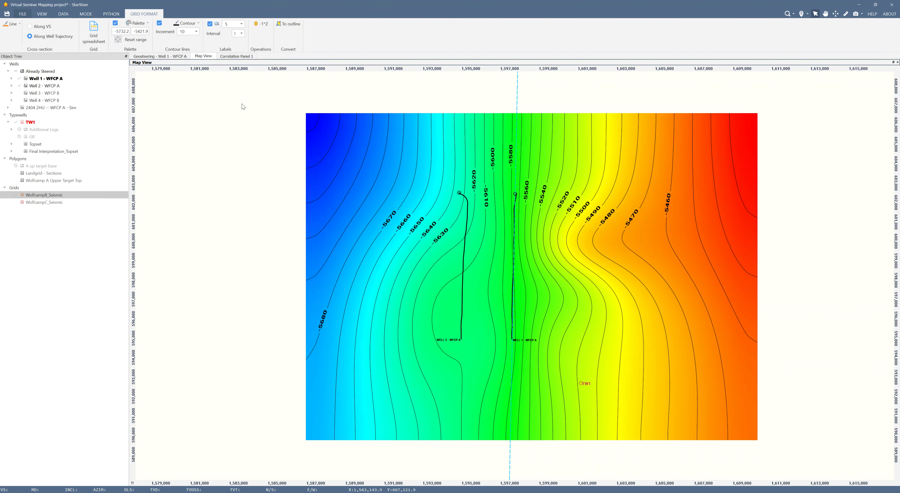
# Step: In the Well 1 geosteering view, try black for the WolfcampB_Seismic cross-section line, restore orange, and check the available line weights
pyautogui.click(167, 57)
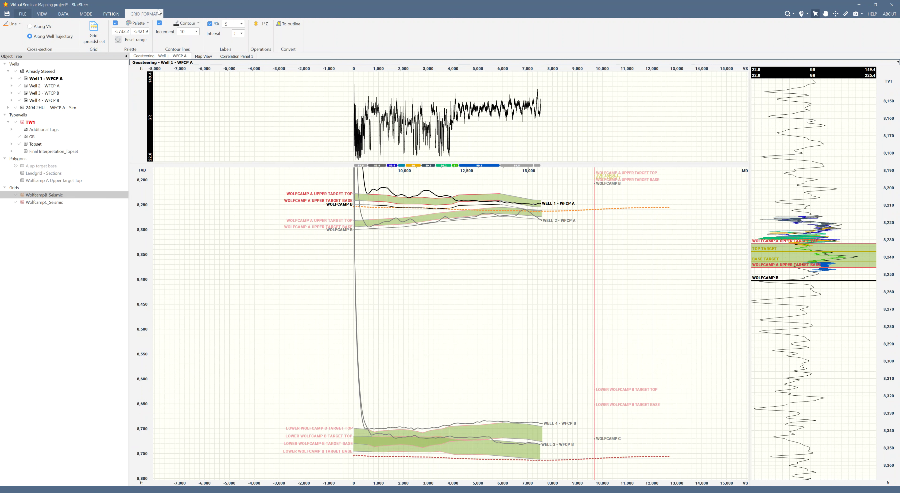
pyautogui.click(16, 27)
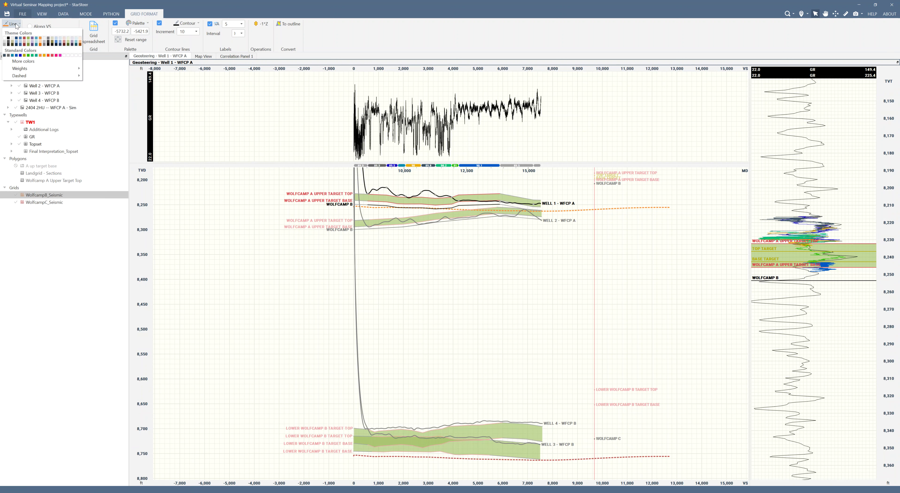
pyautogui.click(8, 37)
pyautogui.click(16, 25)
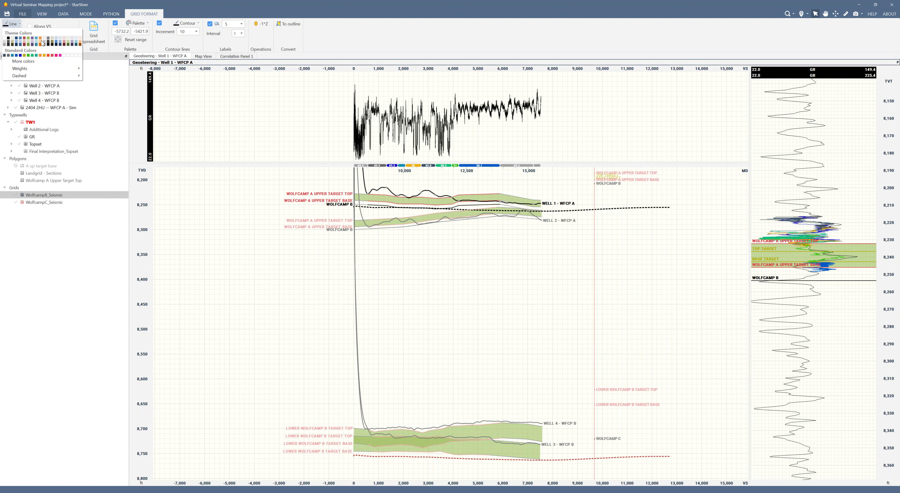
pyautogui.click(41, 42)
pyautogui.click(15, 24)
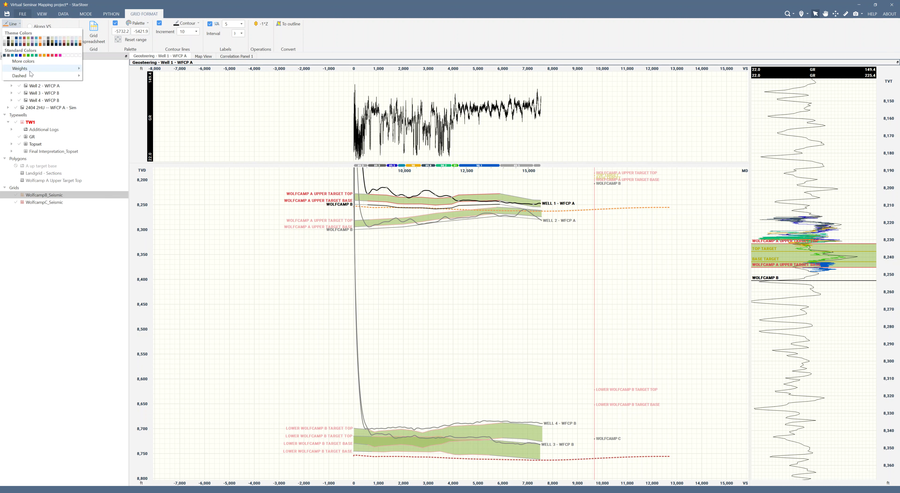
pyautogui.moveTo(31, 70)
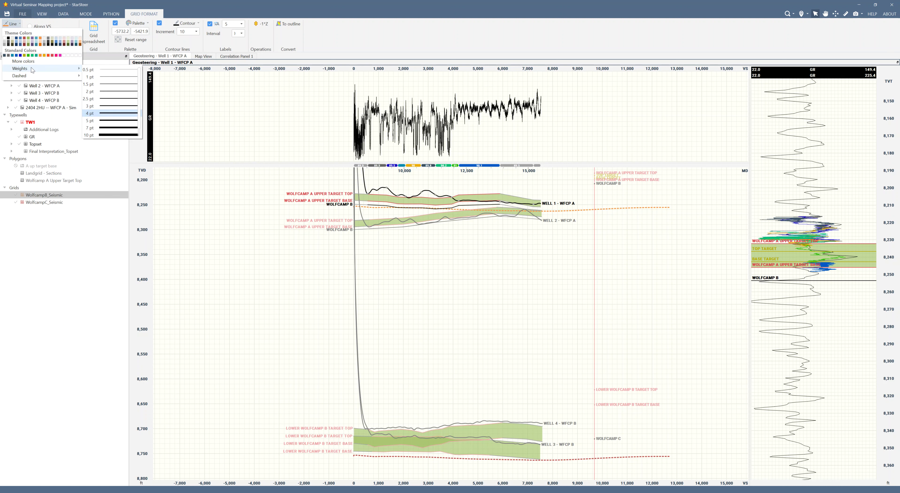
pyautogui.click(244, 265)
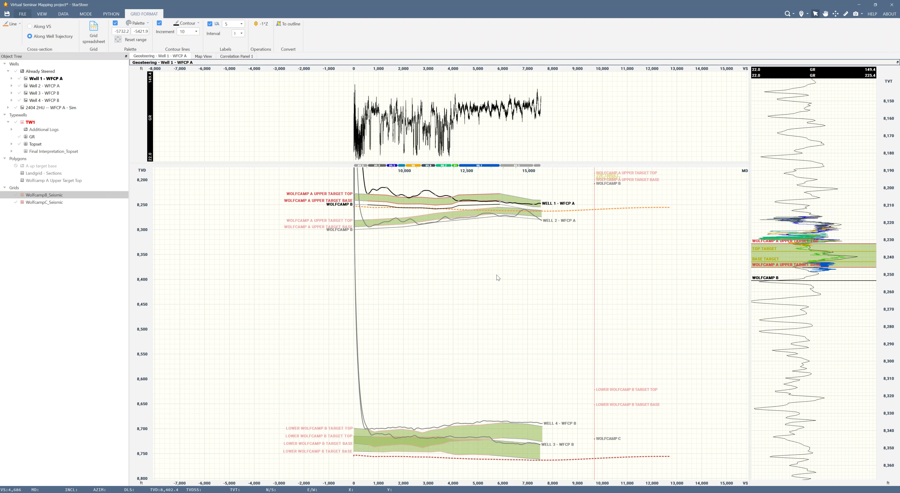
# Step: Hide Well 2 - WFCP A to compare Well 1's Wolfcamp B interpretation with the WolfcampB_Seismic grid line
pyautogui.scroll(5, 467, 203)
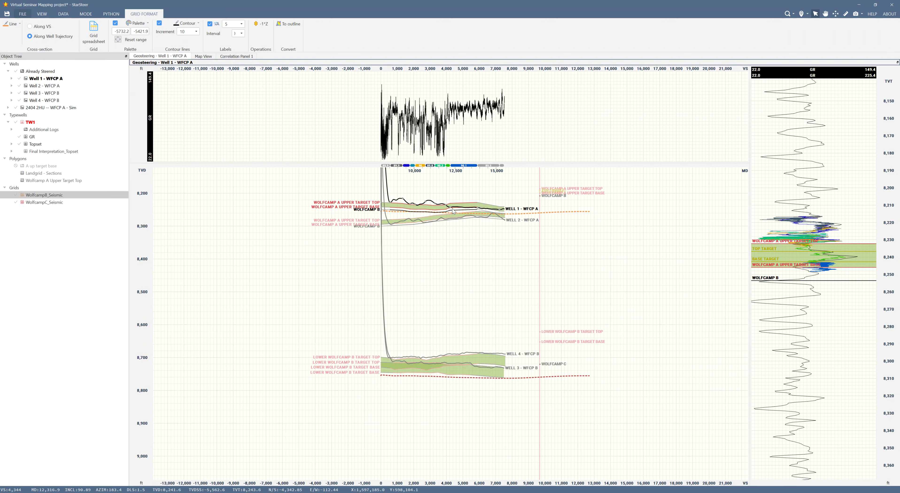
pyautogui.scroll(3, 457, 214)
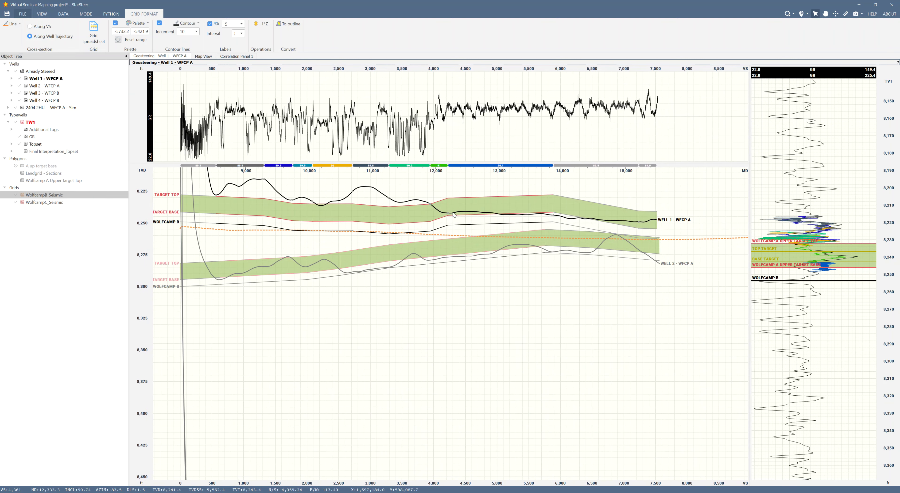
pyautogui.moveTo(453, 212); pyautogui.dragTo(541, 256)
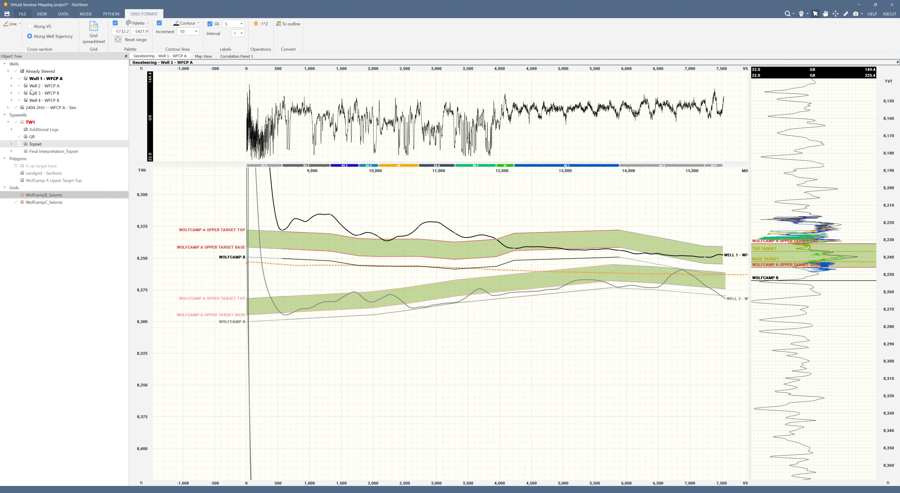
pyautogui.click(18, 86)
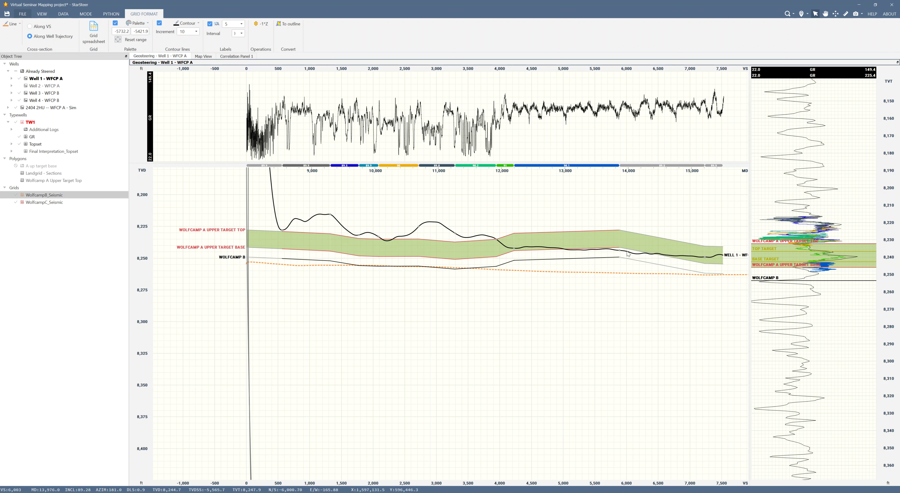
pyautogui.scroll(-1, 595, 226)
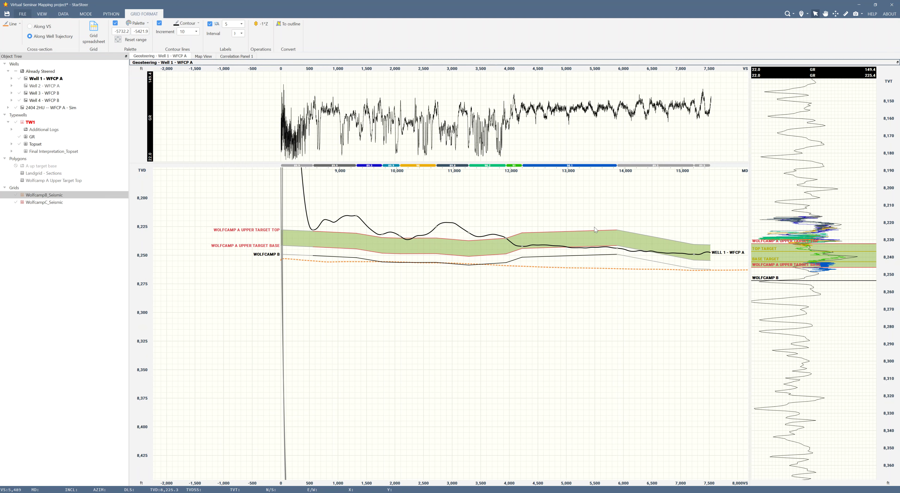
# Step: Convert Well 1's Wolfcamp A Upper Target Base horizon to points at a manual spacing of 250, using displayed segments only
pyautogui.moveTo(582, 272); pyautogui.dragTo(573, 282)
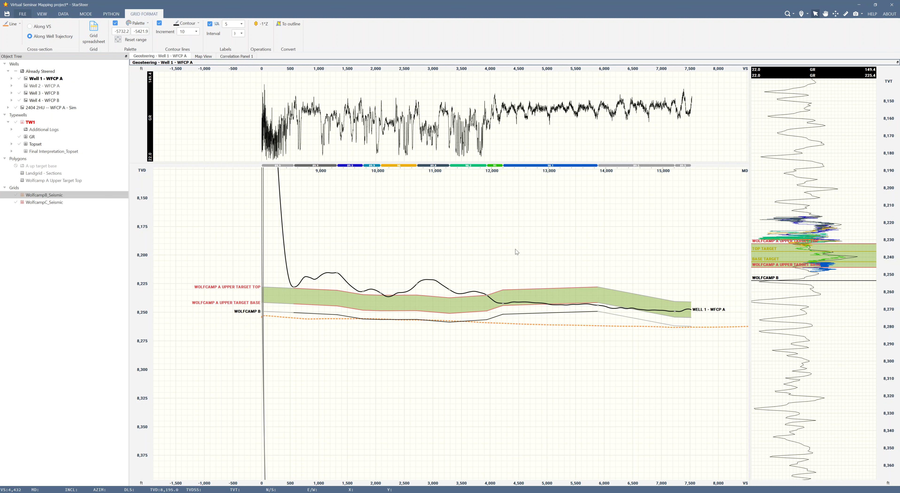
pyautogui.click(645, 167)
pyautogui.click(12, 79)
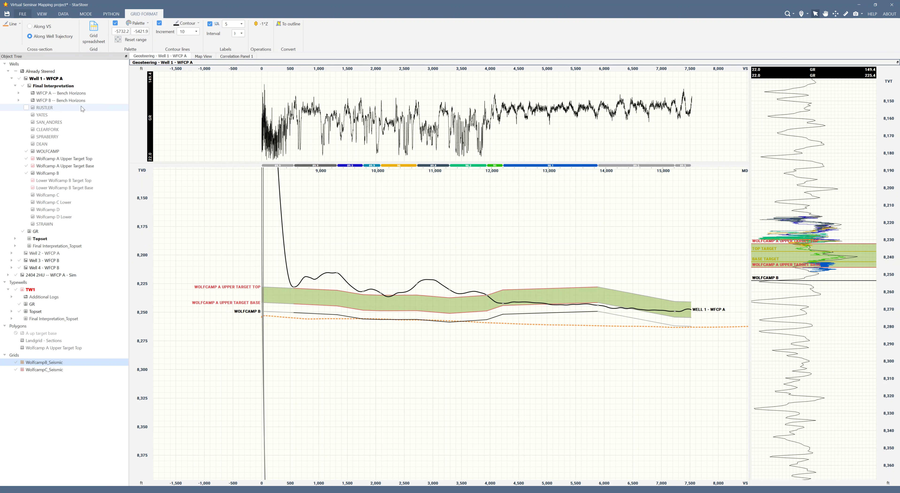
pyautogui.rightClick(97, 165)
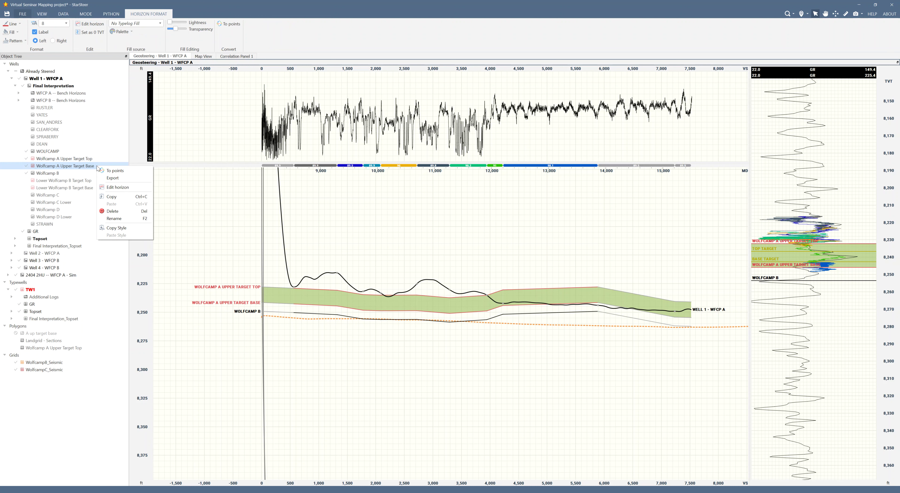
pyautogui.click(112, 170)
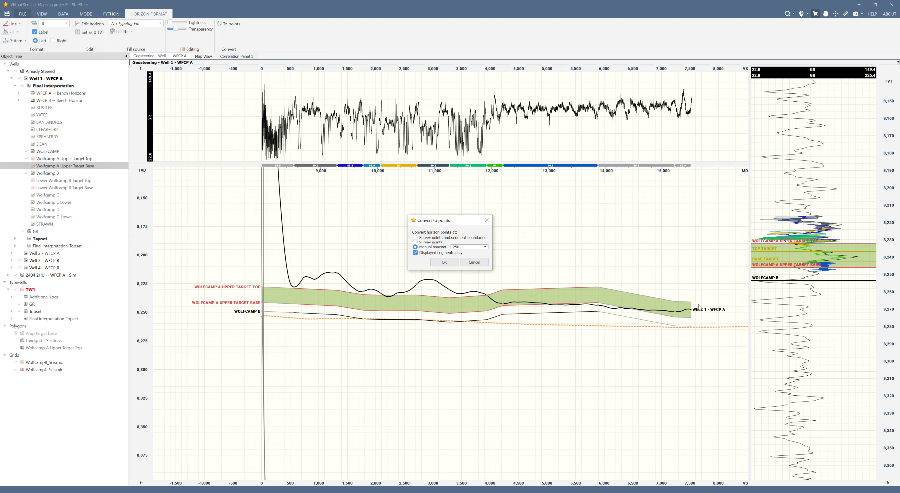
pyautogui.click(444, 262)
# Step: Review the X, Y and Z coordinates in the spreadsheet of Well 1's Wolfcamp A Upper Target Base polygon
pyautogui.click(91, 354)
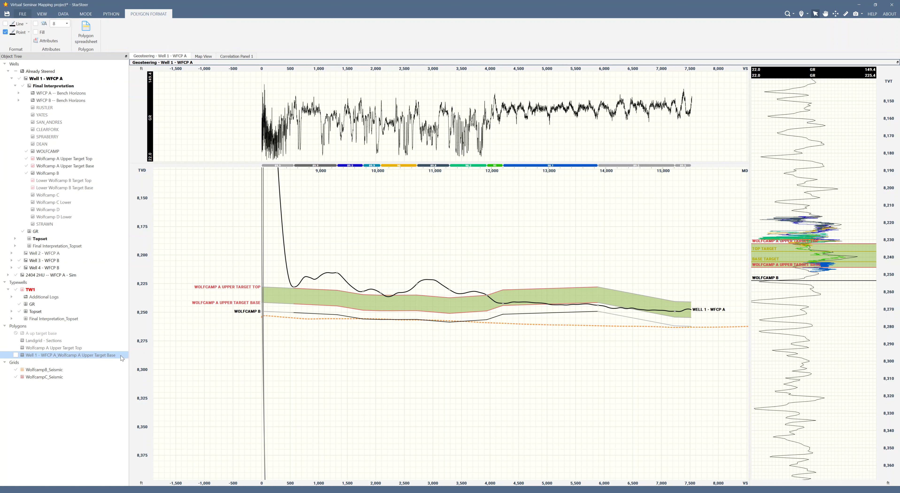
pyautogui.rightClick(64, 357)
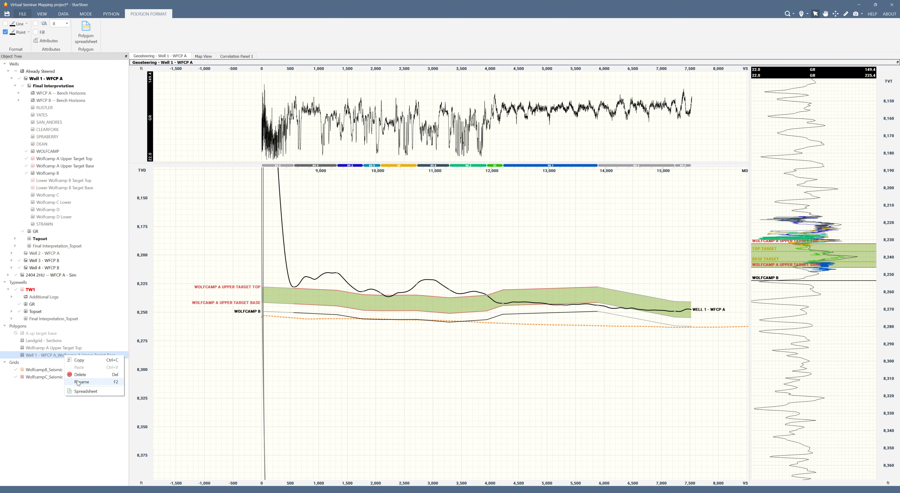
pyautogui.click(84, 394)
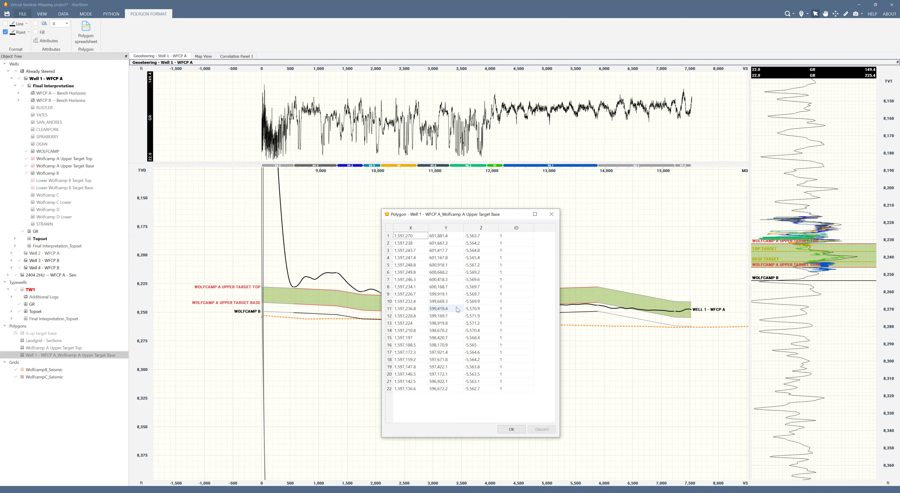
pyautogui.click(551, 214)
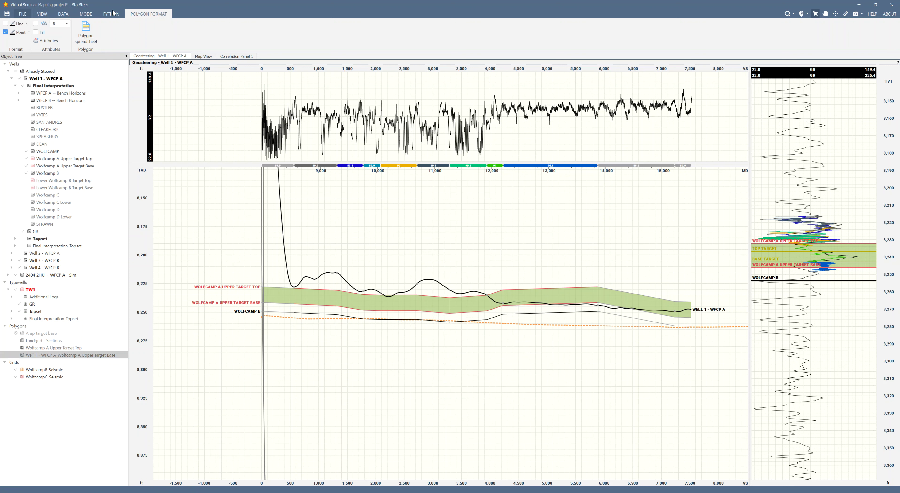
# Step: Set the point size of Well 1's Upper Target Base polygon to 7 pt and display it on the cross-section
pyautogui.click(19, 33)
pyautogui.moveTo(49, 77)
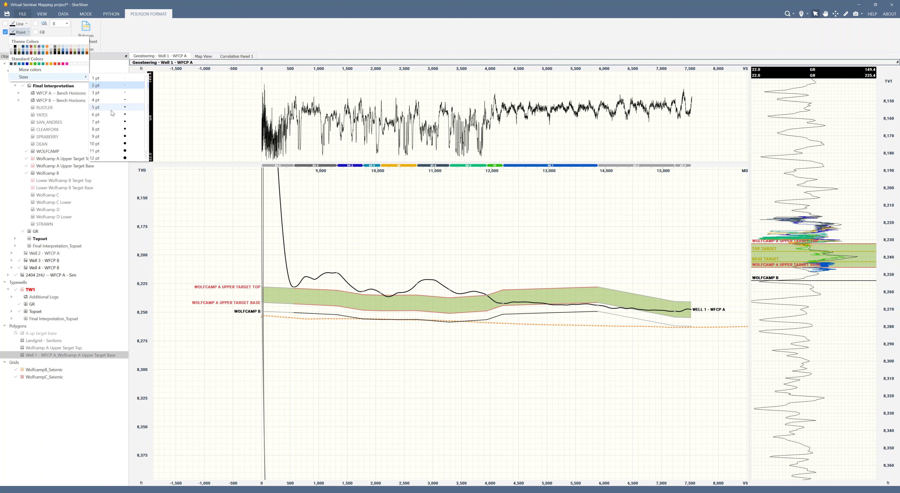
pyautogui.click(107, 123)
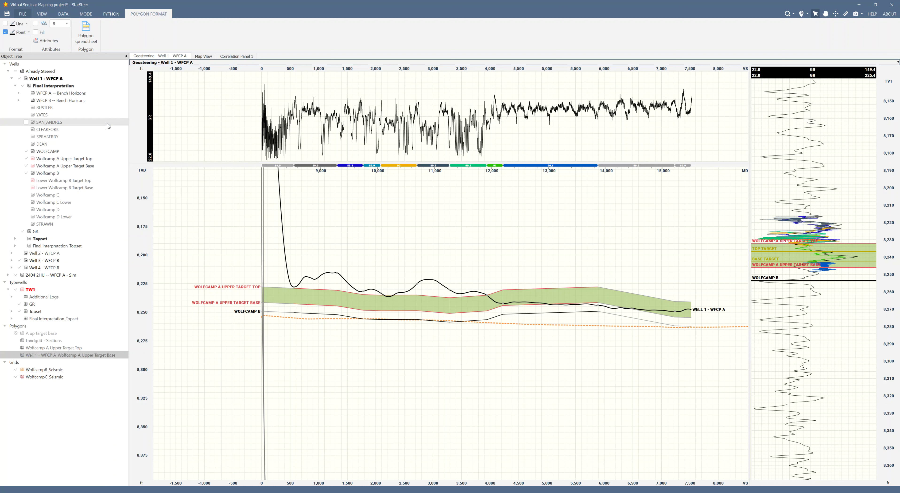
pyautogui.click(15, 356)
pyautogui.click(15, 355)
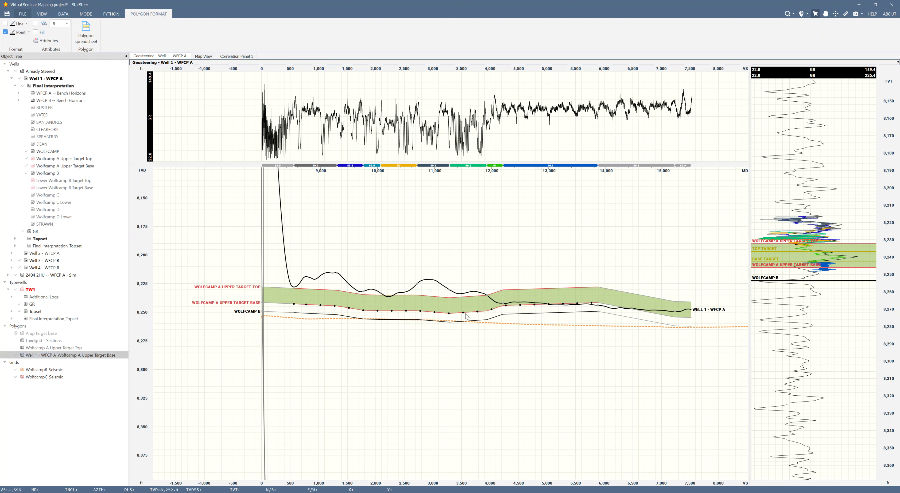
# Step: Display Well 2 - WFCP A, make it the active well, and hide the other Already Steered wells
pyautogui.click(15, 86)
pyautogui.click(12, 78)
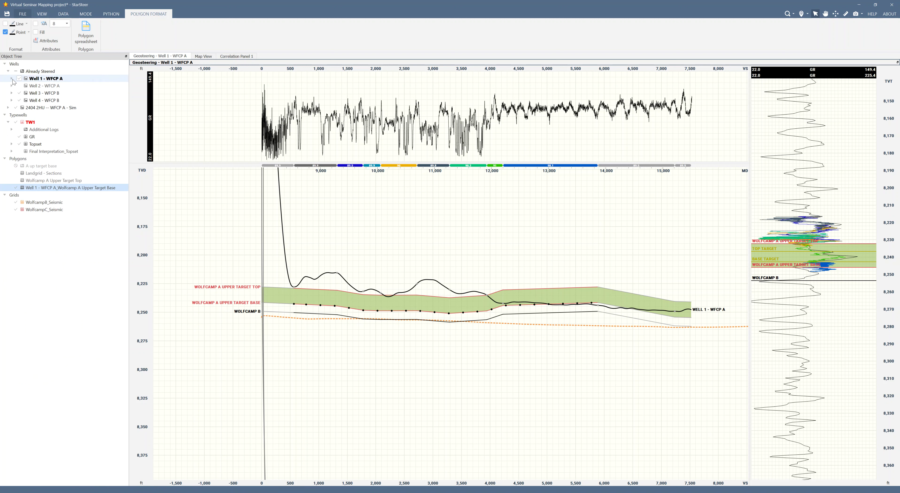
pyautogui.click(20, 86)
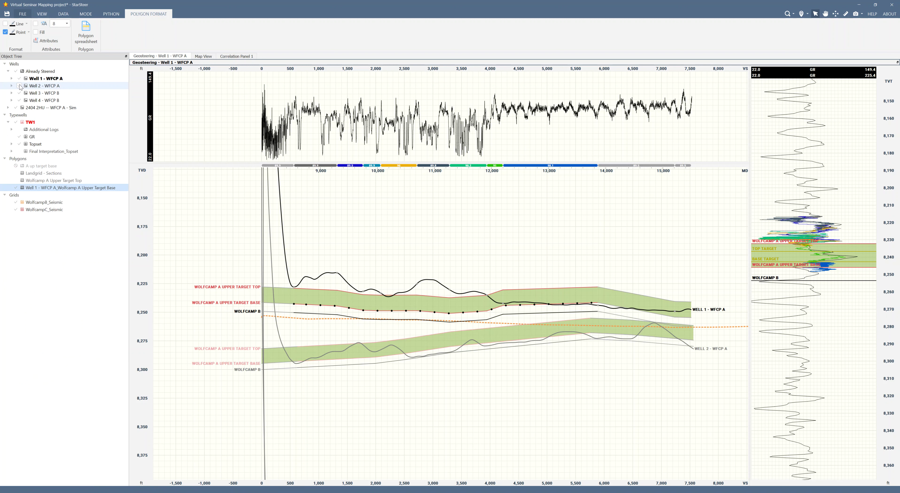
pyautogui.click(31, 87)
pyautogui.rightClick(40, 85)
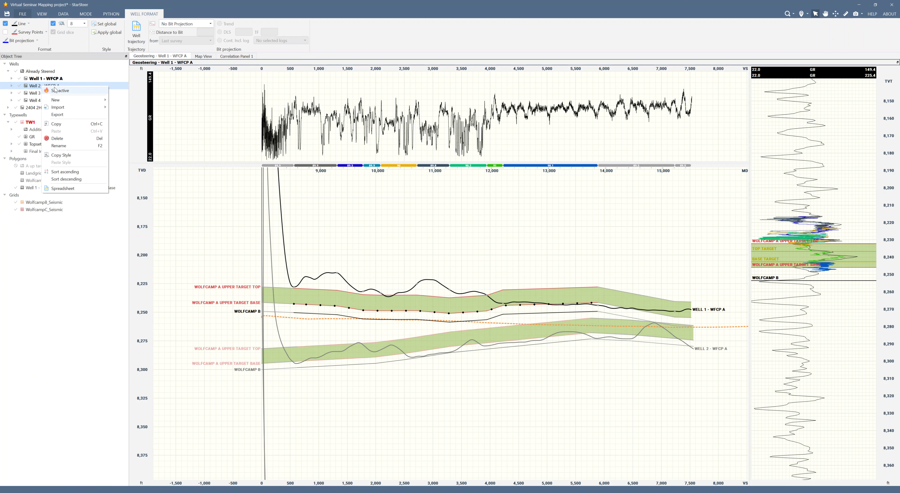
pyautogui.click(65, 91)
pyautogui.click(15, 71)
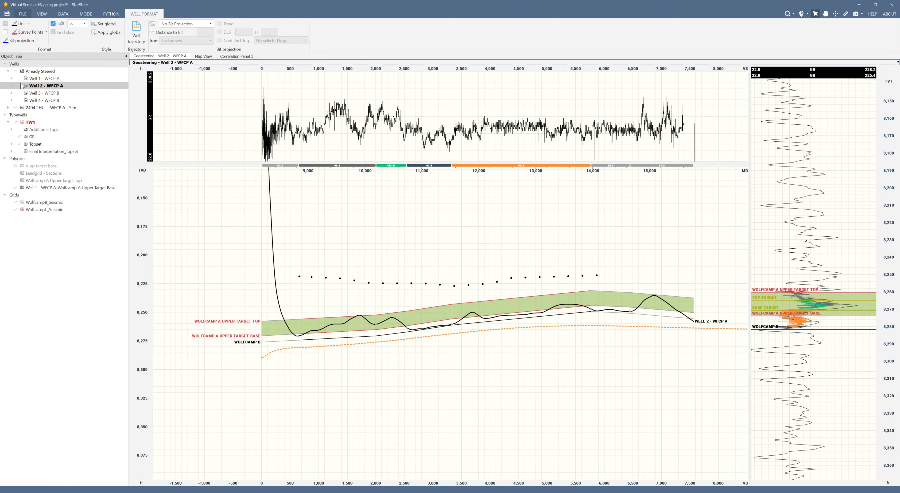
# Step: Convert Well 2's Wolfcamp A Upper Target Base horizon to points with manual spacing 250 and displayed segments only
pyautogui.click(12, 86)
pyautogui.click(15, 101)
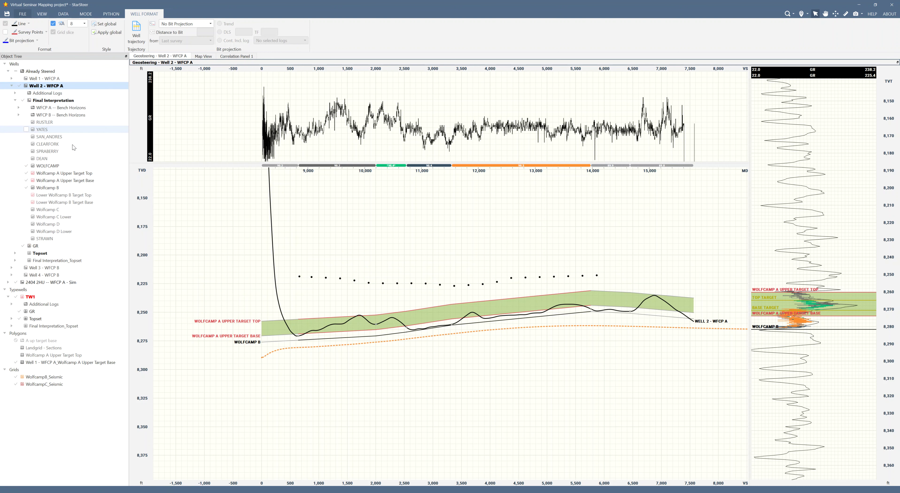
pyautogui.rightClick(95, 184)
pyautogui.click(113, 187)
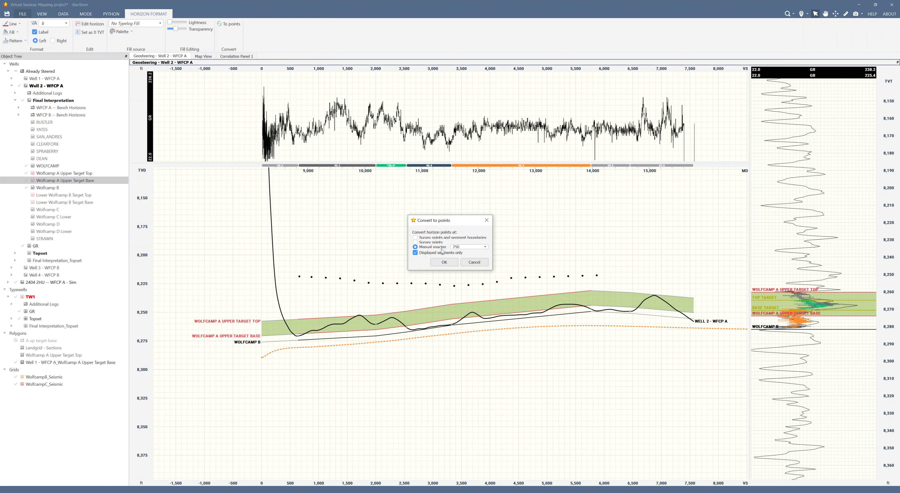
pyautogui.click(453, 261)
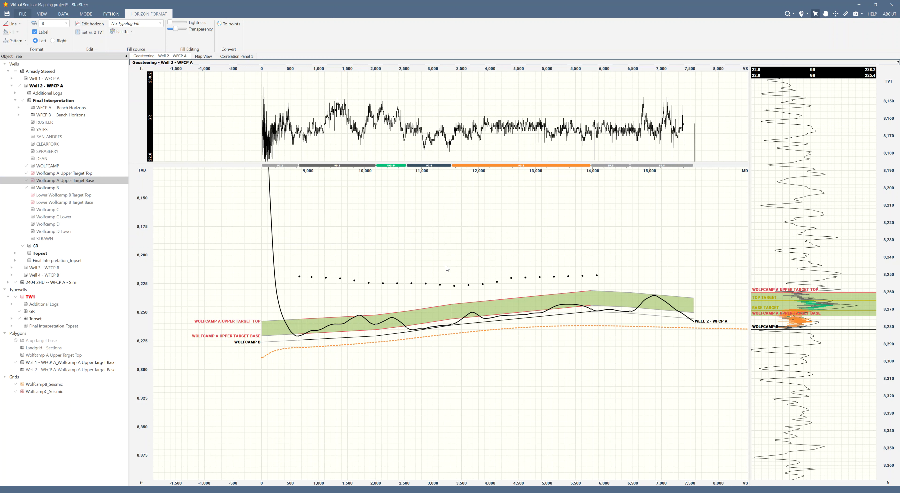
# Step: Turn on Well 2's Wolfcamp A Upper Target Base polygon and review its point coordinates in the spreadsheet
pyautogui.click(16, 370)
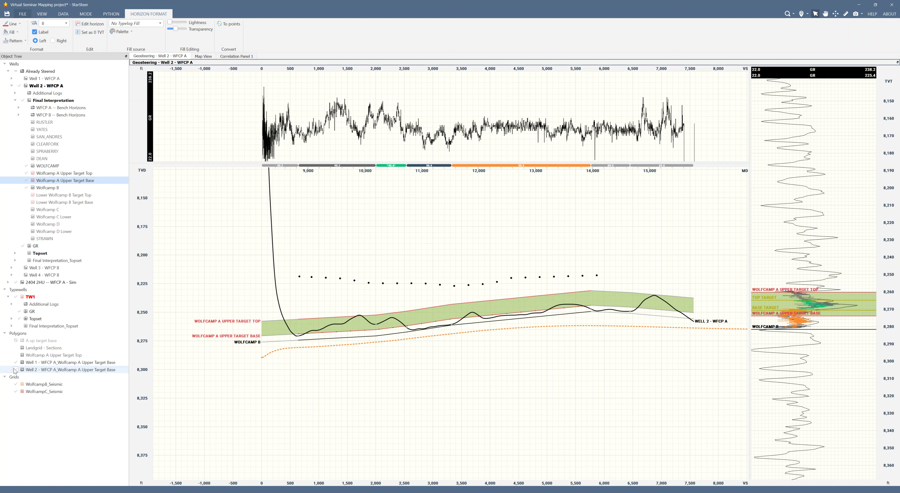
pyautogui.rightClick(47, 372)
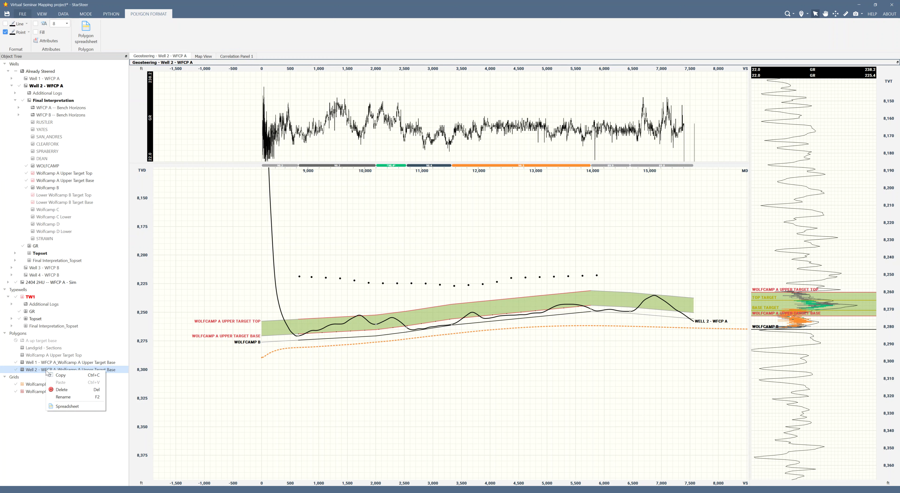
pyautogui.click(80, 407)
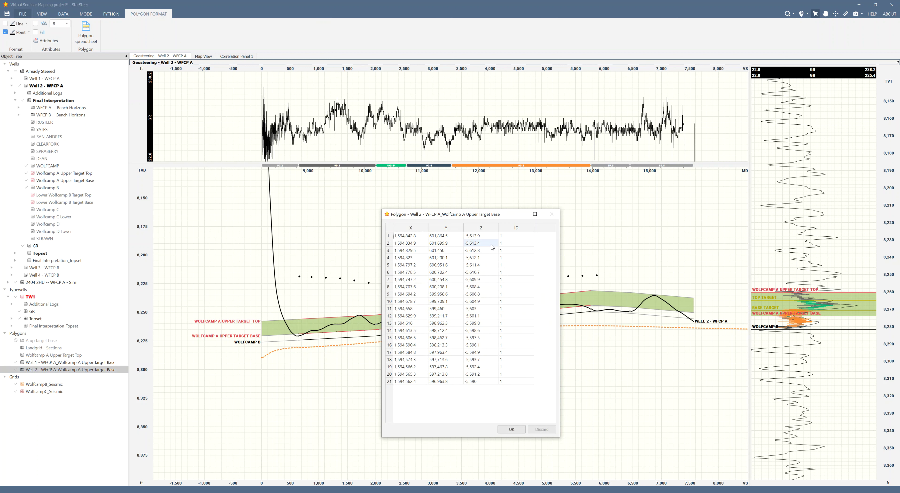
pyautogui.click(551, 213)
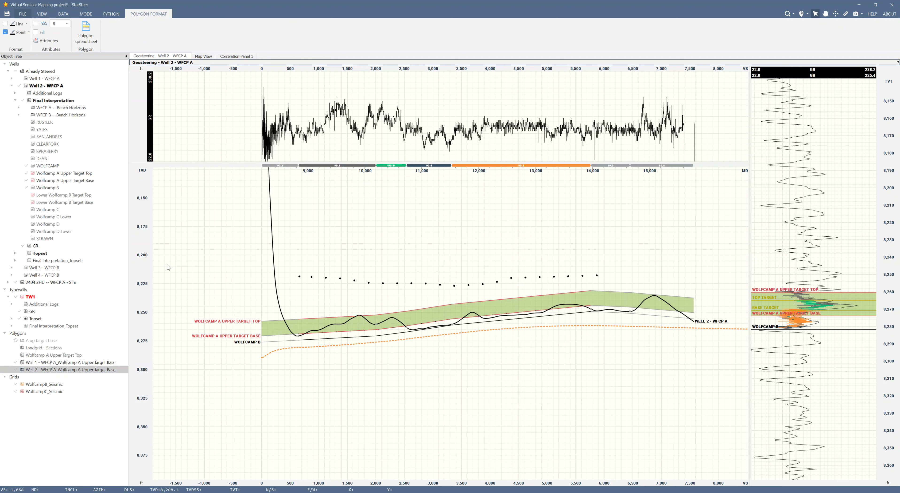
# Step: Set the point size of Well 2's Upper Target Base polygon to 7 pt and hide Well 1's polygon
pyautogui.click(21, 32)
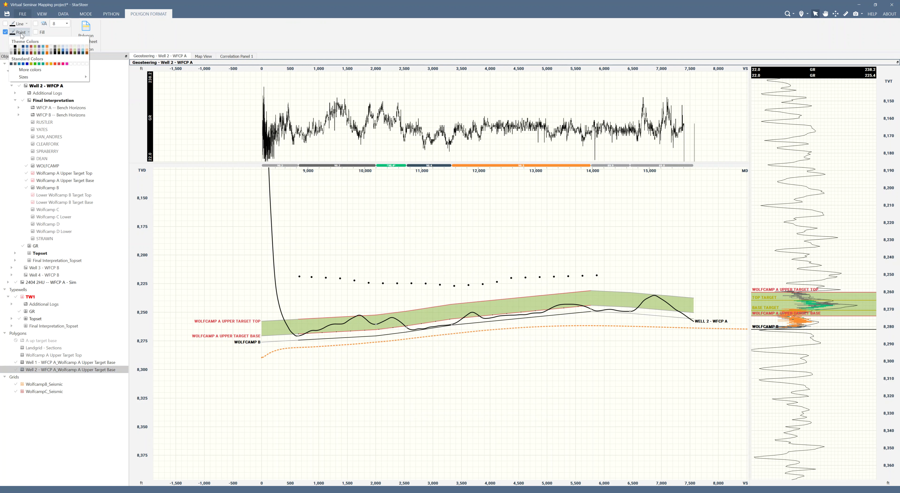
pyautogui.moveTo(32, 77)
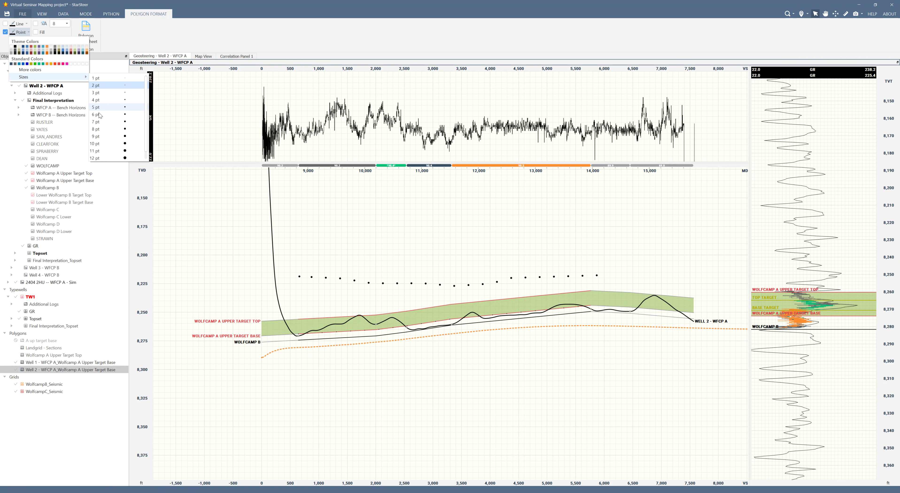
pyautogui.click(101, 123)
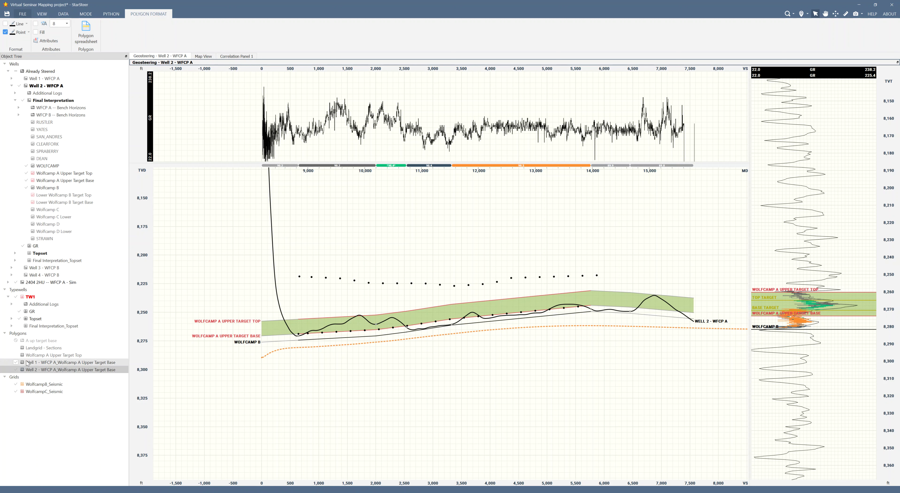
pyautogui.click(16, 363)
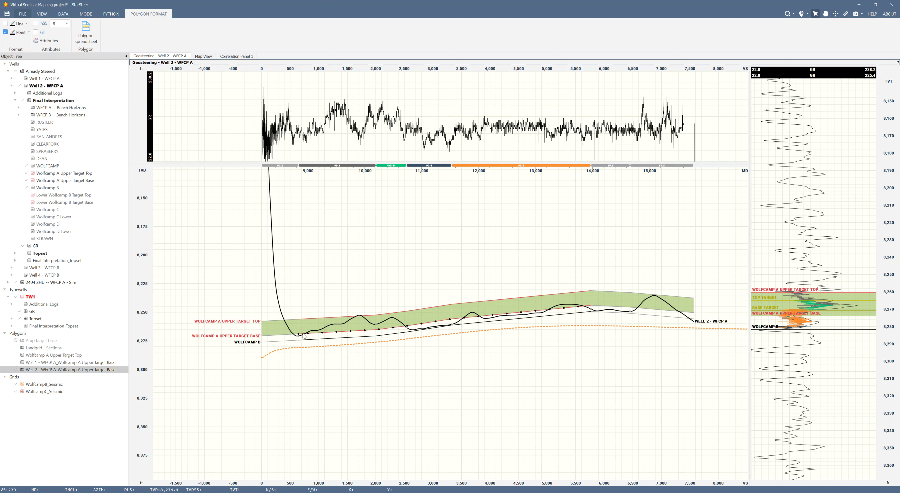
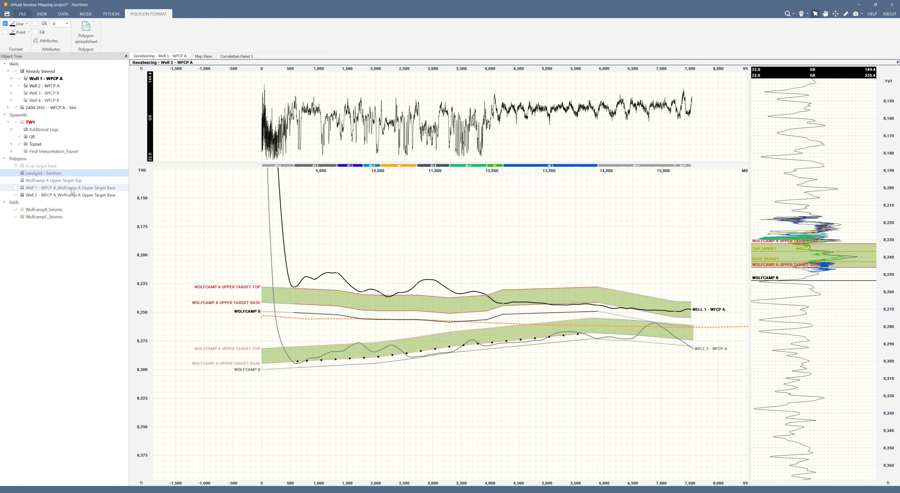
# Step: Move the Well 1 and Well 2 Wolfcamp A Upper Target Base polygons into the A up target base folder
pyautogui.keyDown('ctrl'); pyautogui.click(52, 194); pyautogui.keyUp('ctrl')
pyautogui.moveTo(52, 196); pyautogui.dragTo(52, 167)
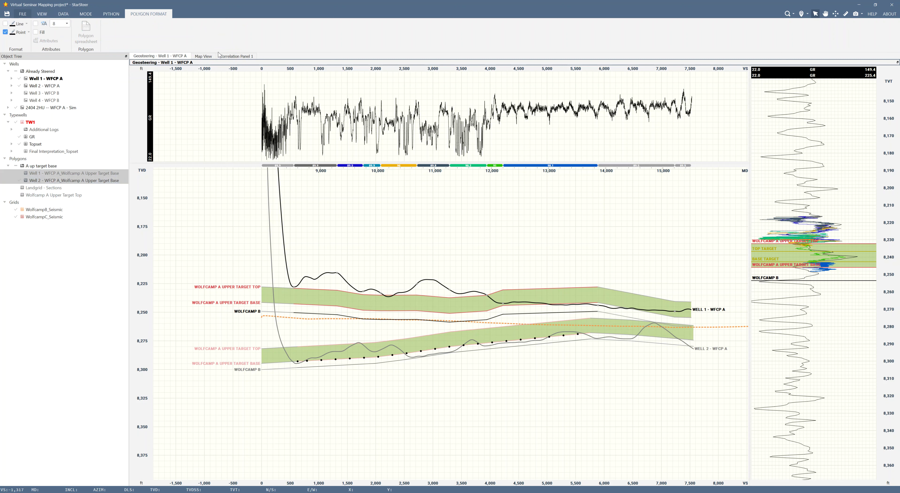
# Step: Bring up the map view and switch the working mode from Geosteering to Mapping
pyautogui.click(203, 56)
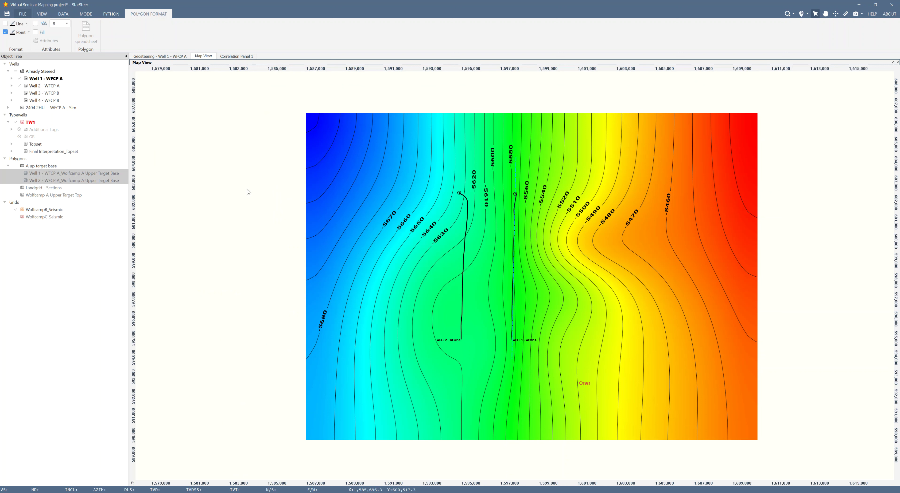
pyautogui.click(86, 14)
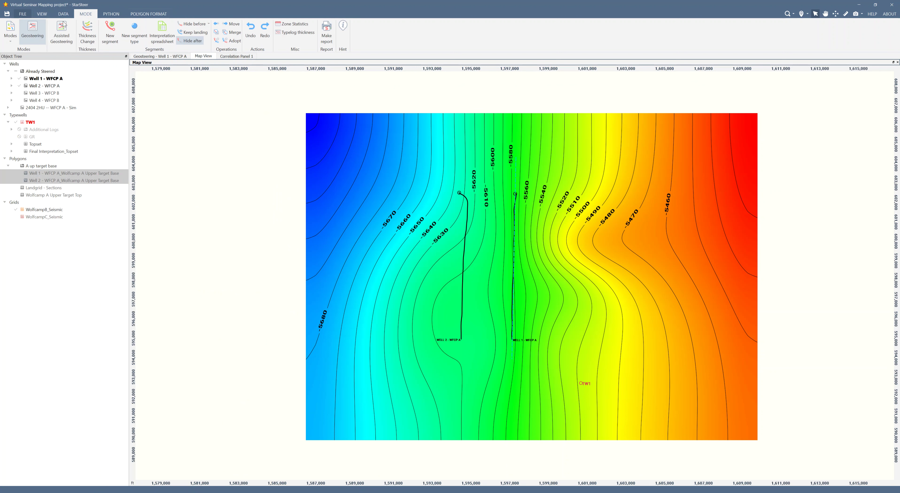
pyautogui.click(9, 29)
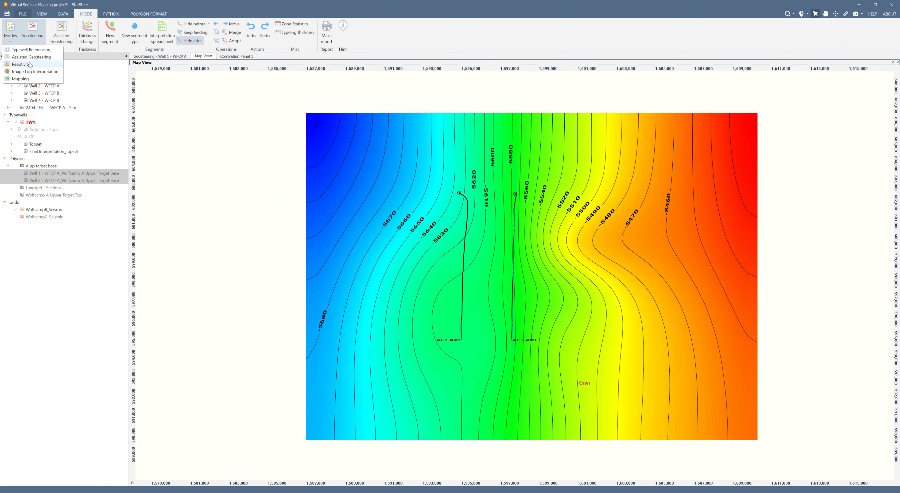
pyautogui.click(27, 79)
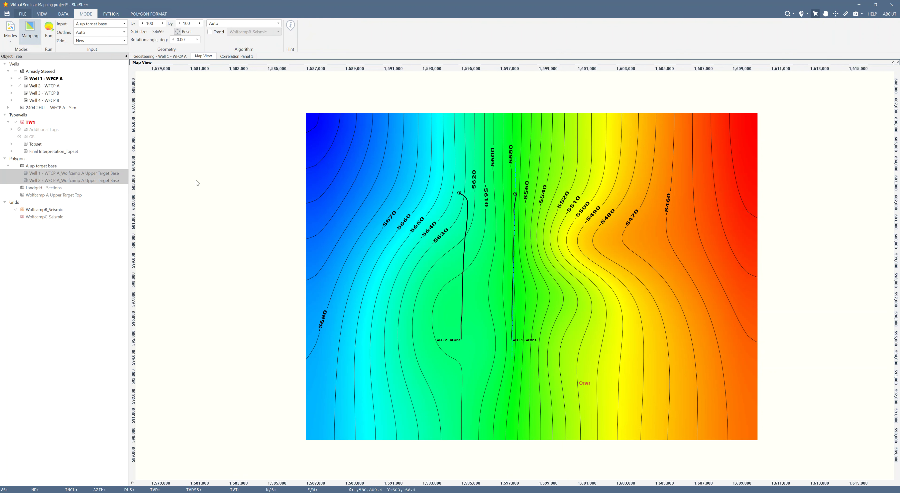
# Step: Check the input choices for the new grid, leaving A up target base selected, and clear the polygon selection
pyautogui.keyDown('ctrl'); pyautogui.click(52, 181); pyautogui.keyUp('ctrl')
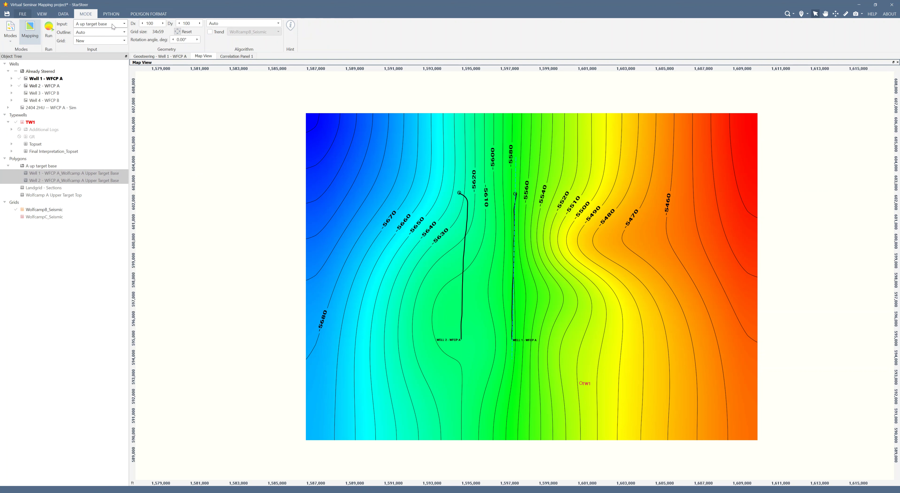
pyautogui.click(125, 24)
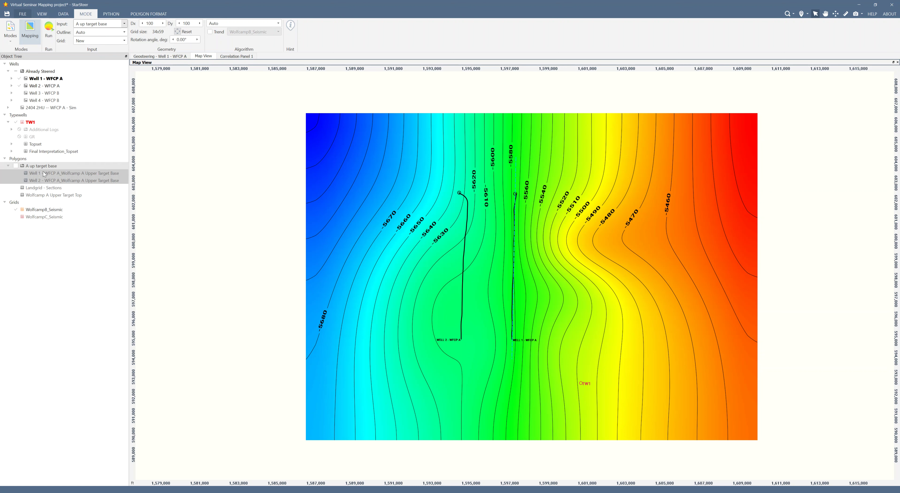
pyautogui.click(49, 253)
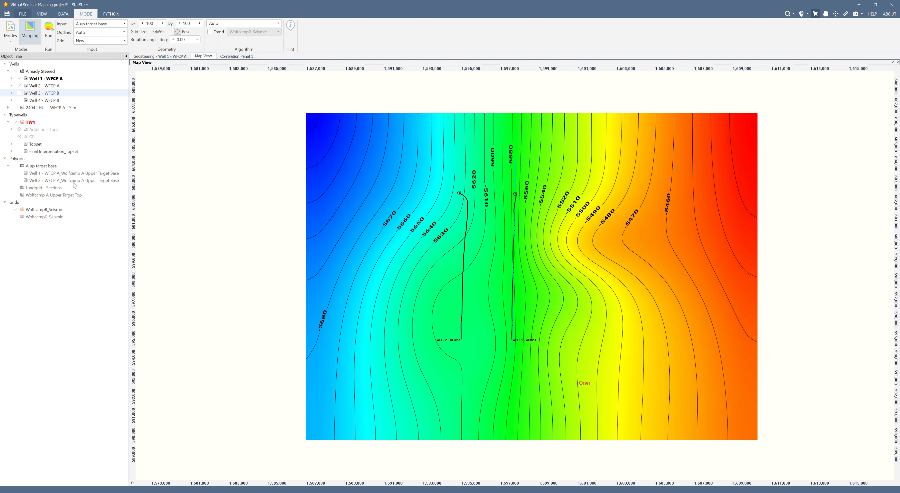
# Step: Hide the WolfcampB_Seismic grid and show the Landgrid - Sections polygons on the map
pyautogui.click(16, 210)
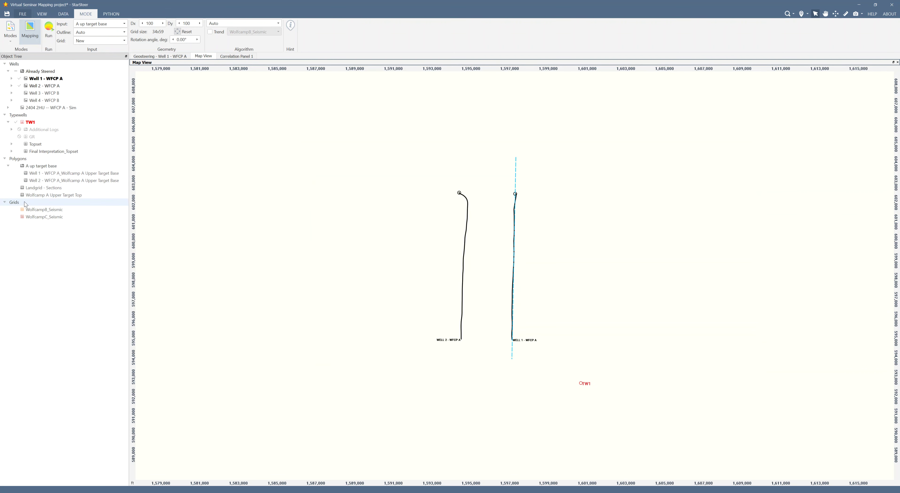
pyautogui.click(16, 188)
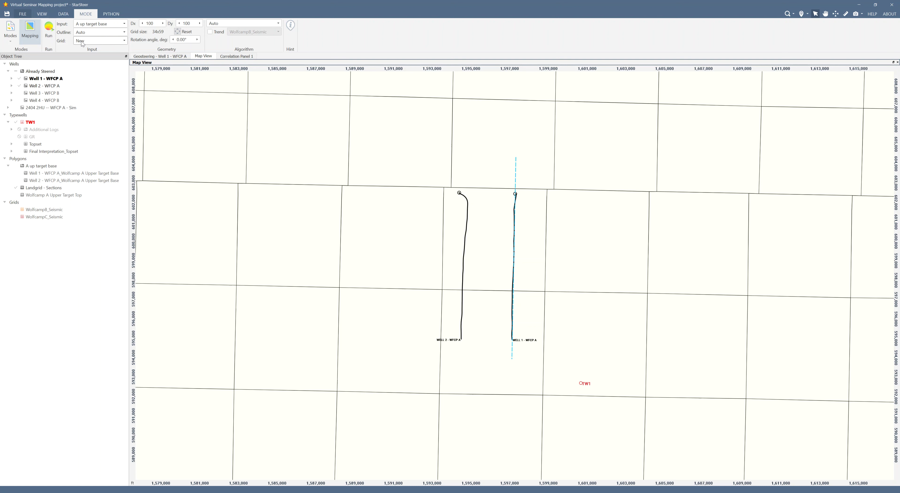
# Step: Keep New as the output grid and set the gridding algorithm to Convergent Interpolation
pyautogui.click(106, 41)
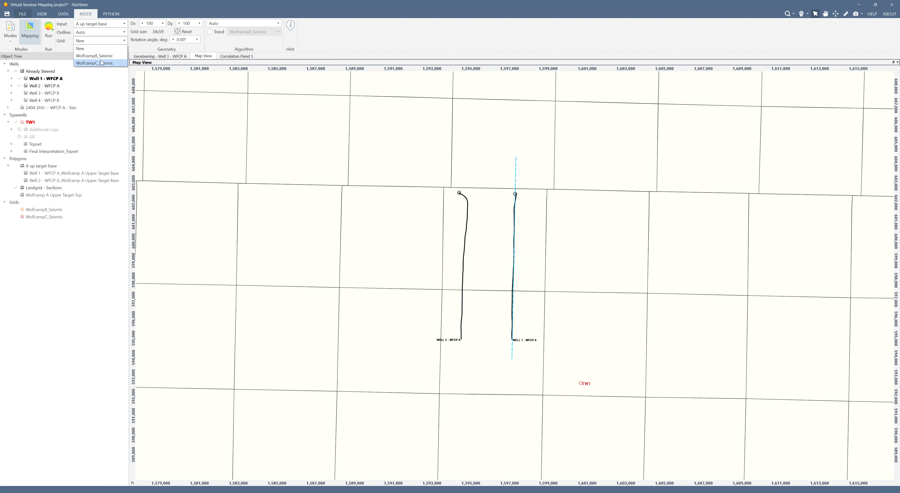
pyautogui.click(101, 48)
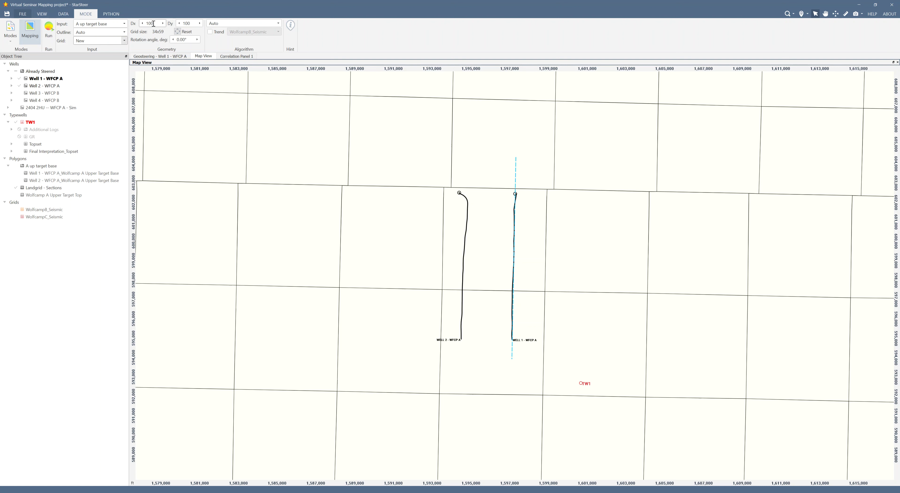
pyautogui.click(261, 23)
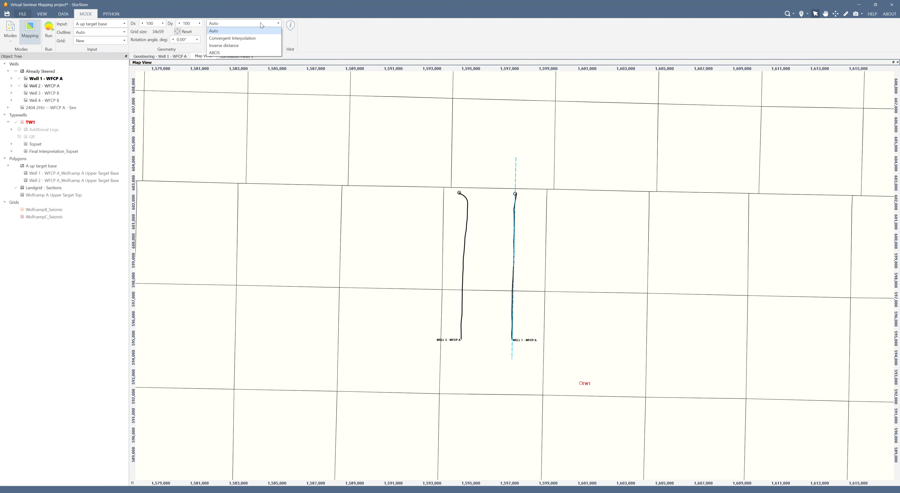
pyautogui.click(258, 37)
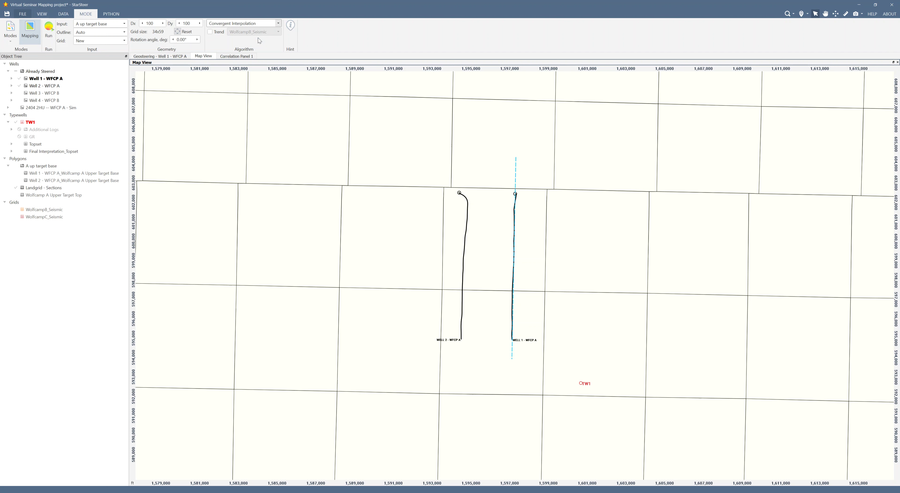
# Step: Run the gridding with the automatic outline and display the A up target base grid on the map
pyautogui.moveTo(292, 29)
pyautogui.click(48, 28)
pyautogui.click(36, 225)
pyautogui.click(16, 224)
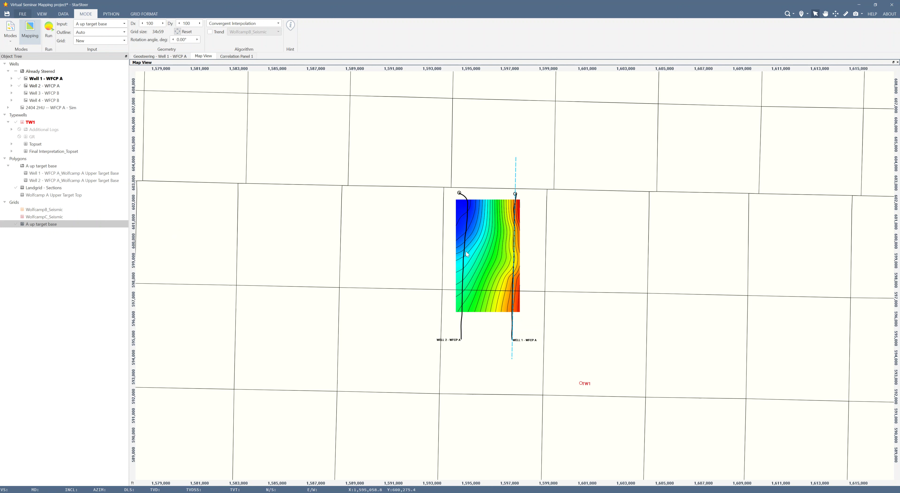
# Step: Delete the A up target base grid
pyautogui.rightClick(43, 226)
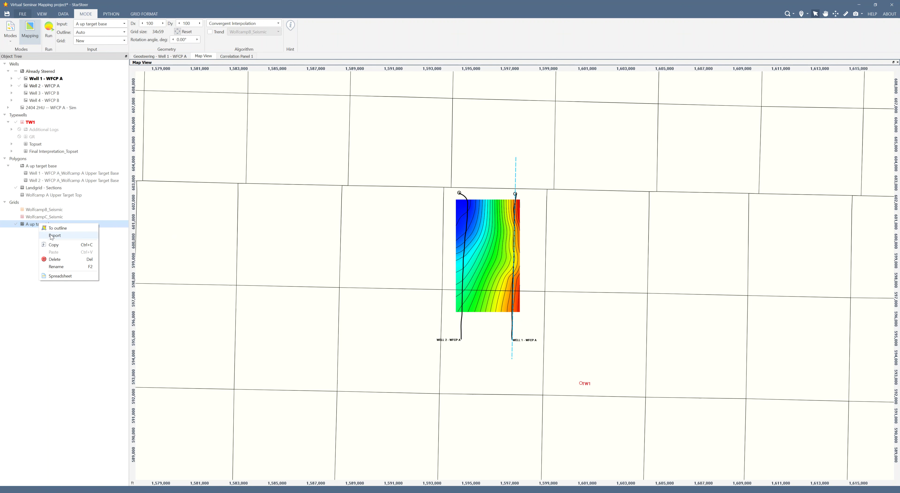
pyautogui.click(62, 262)
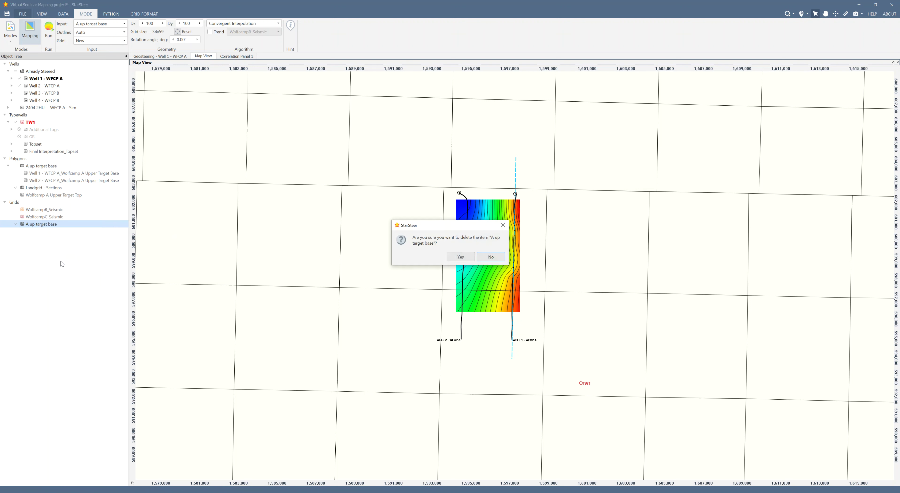
pyautogui.click(461, 257)
# Step: Display the WolfcampB_Seismic grid on the map and convert its extent to an outline polygon
pyautogui.scroll(-3, 497, 272)
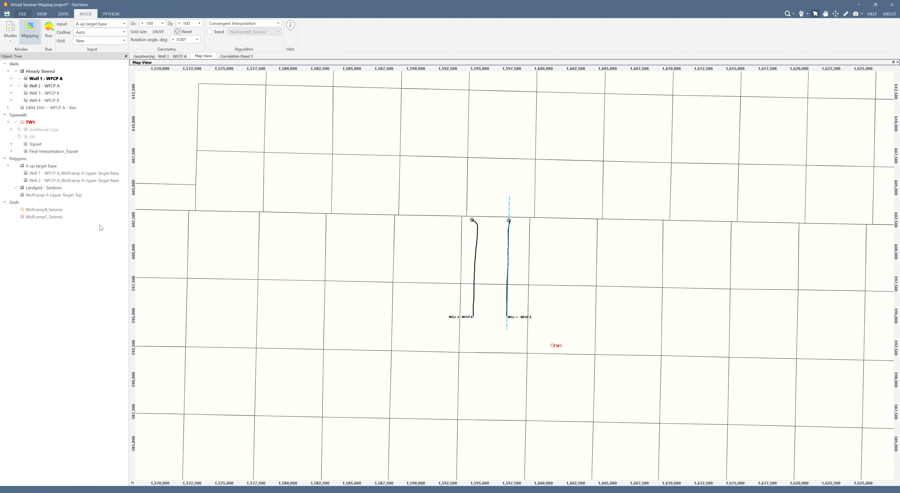
pyautogui.click(40, 217)
pyautogui.click(16, 209)
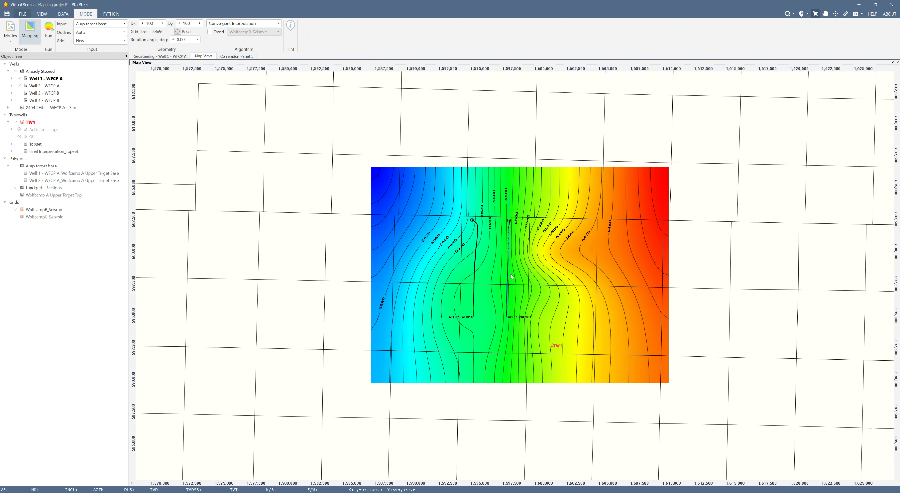
pyautogui.scroll(2, 510, 273)
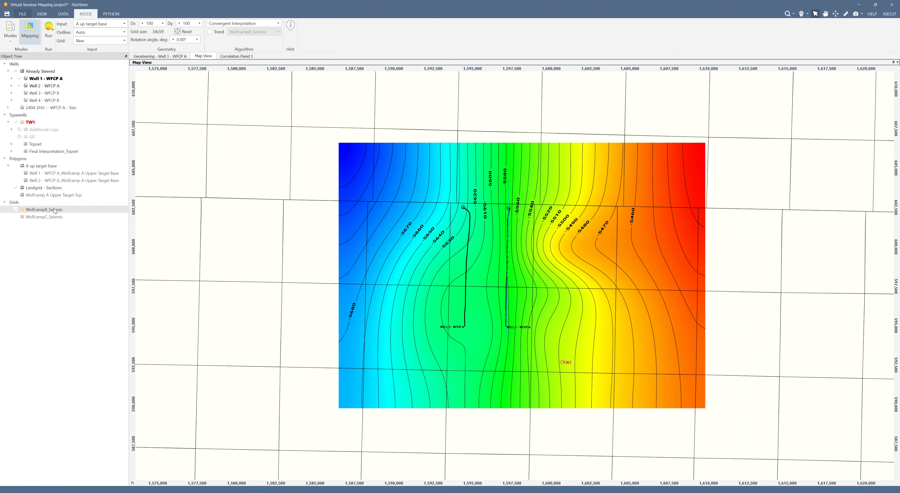
pyautogui.rightClick(45, 210)
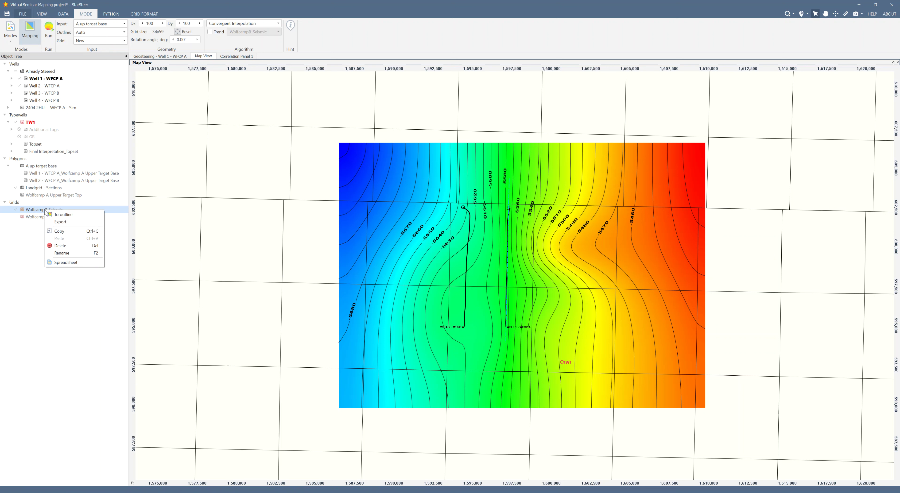
pyautogui.click(74, 214)
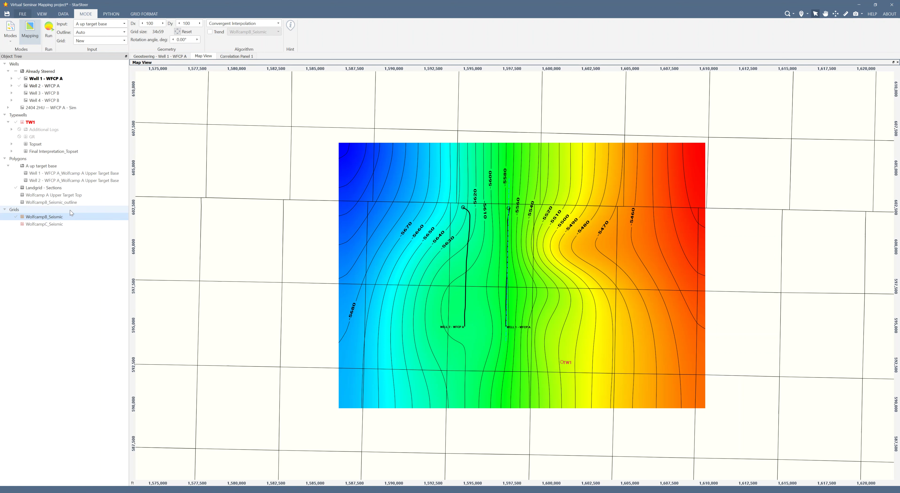
# Step: Show the WolfcampB_Seismic_outline polygon and hide the WolfcampB_Seismic grid and the Landgrid - Sections polygons
pyautogui.click(71, 206)
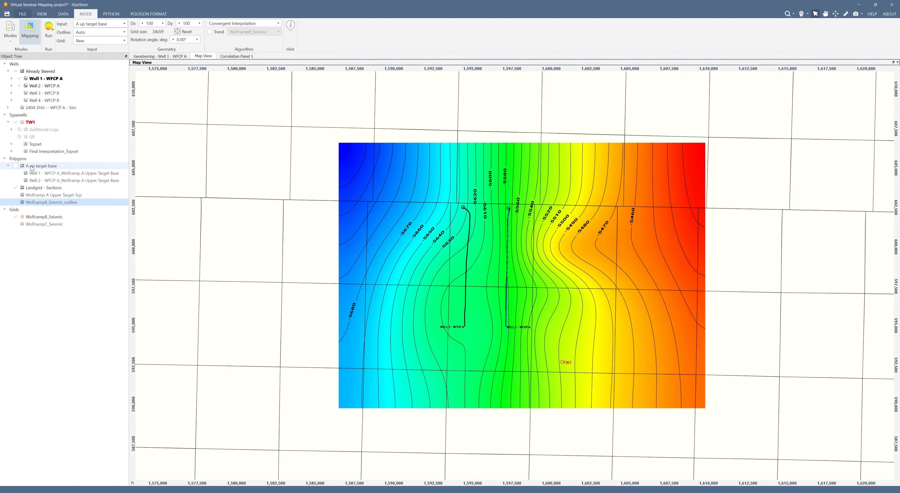
pyautogui.click(16, 202)
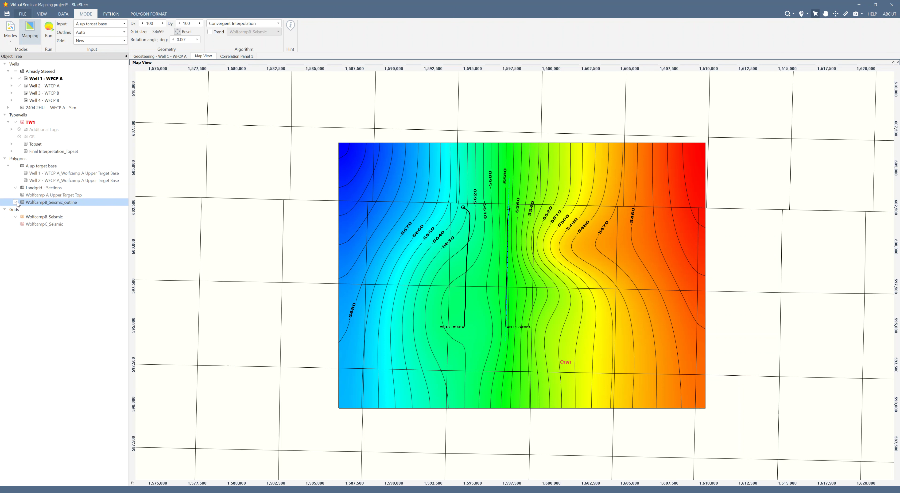
pyautogui.click(15, 217)
pyautogui.click(16, 188)
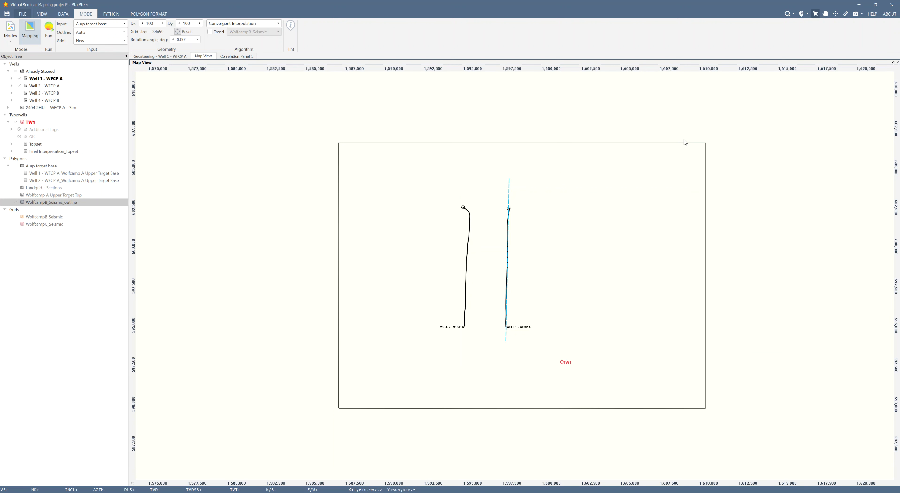
# Step: Set the gridding outline to WolfcampB_Seismic_outline and enable the trend with WolfcampB_Seismic as the trend grid
pyautogui.click(124, 33)
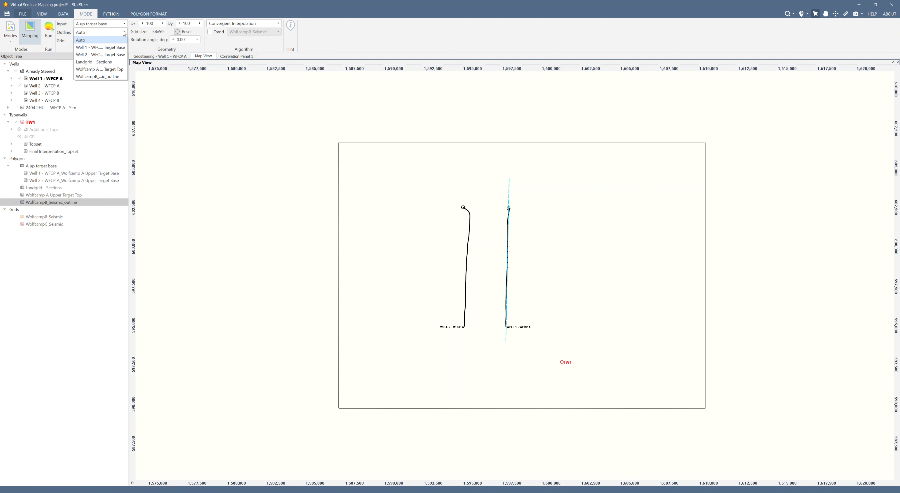
pyautogui.click(114, 76)
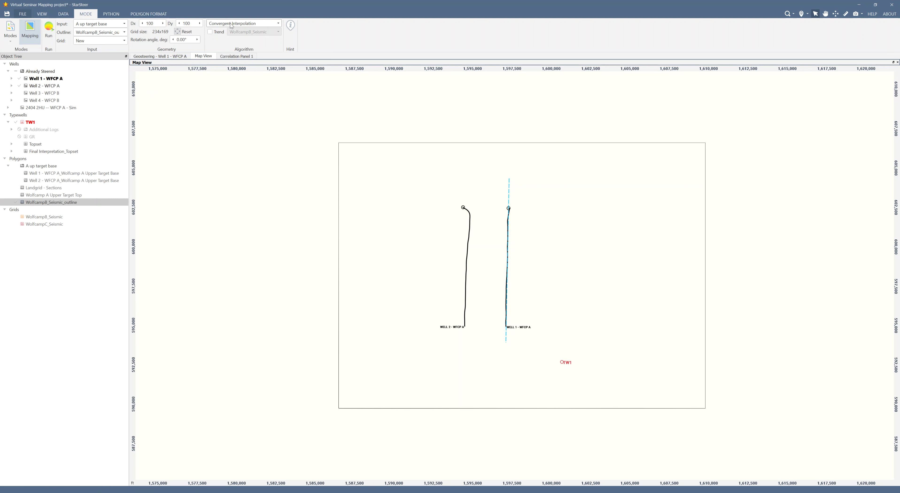
pyautogui.click(211, 32)
pyautogui.click(276, 33)
pyautogui.click(256, 39)
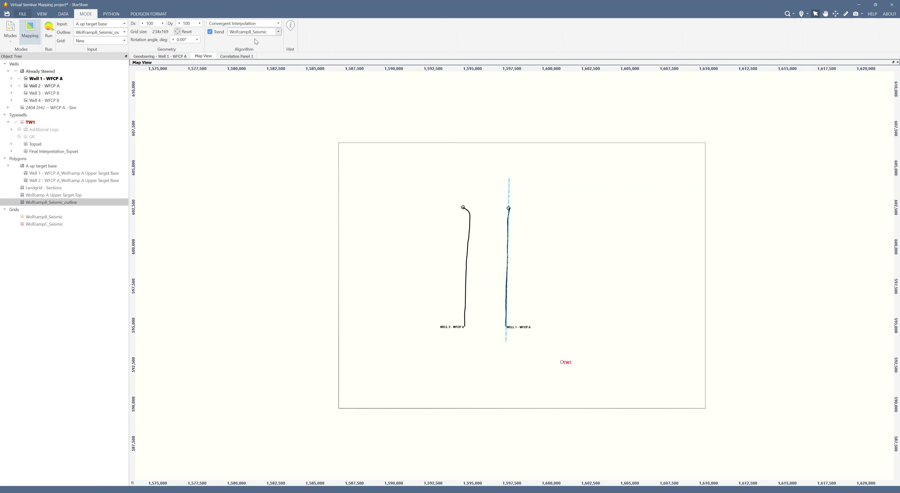
# Step: Show the WolfcampB_Seismic grid instead of its outline and run the gridding to build the A up target base grid
pyautogui.click(58, 217)
pyautogui.click(16, 217)
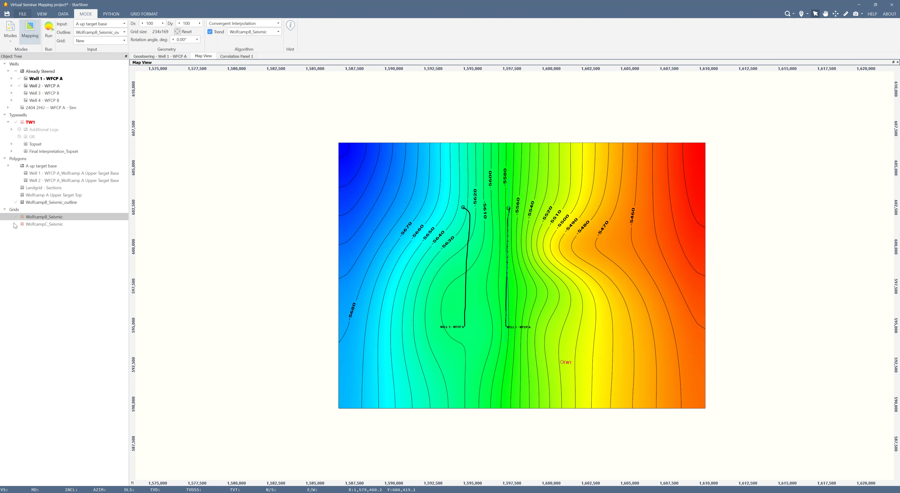
pyautogui.click(16, 202)
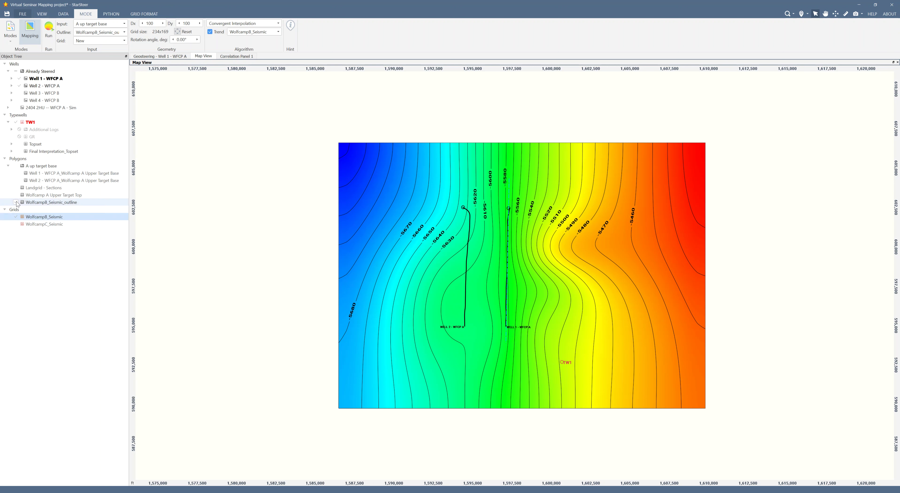
pyautogui.click(49, 28)
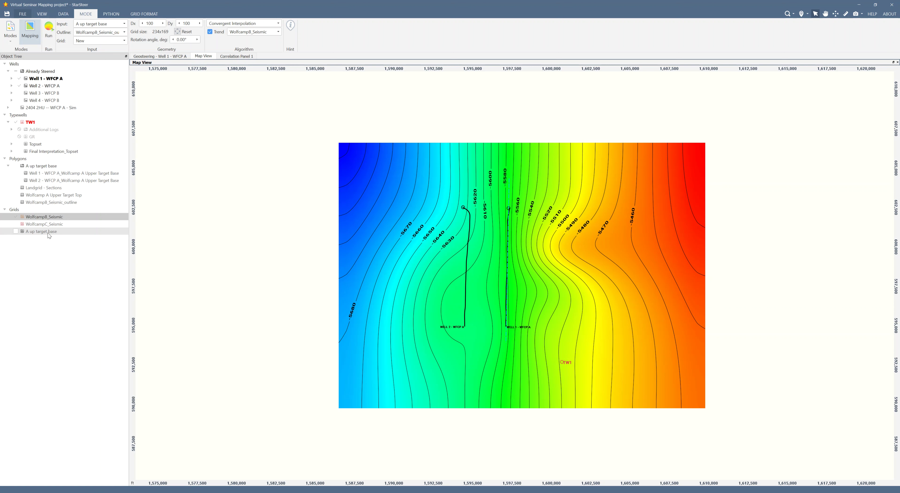
# Step: Set the contour line increment of the new A up target base grid to 10
pyautogui.click(144, 14)
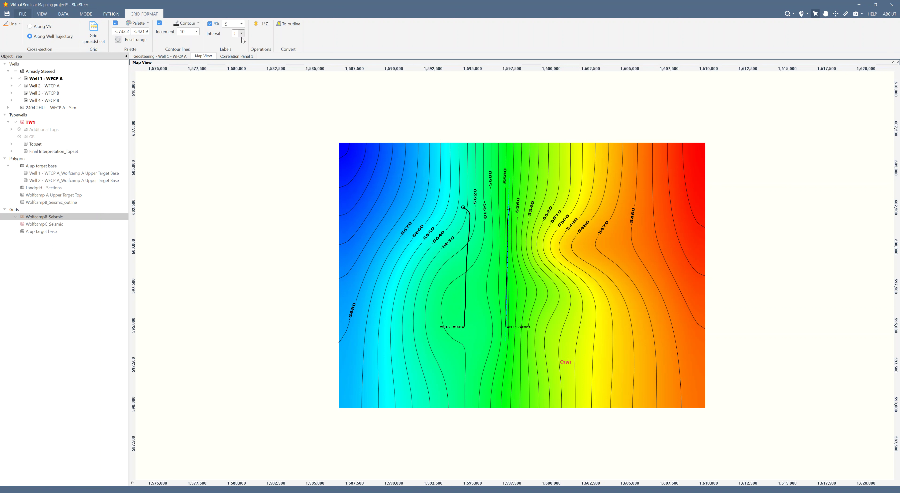
pyautogui.click(41, 231)
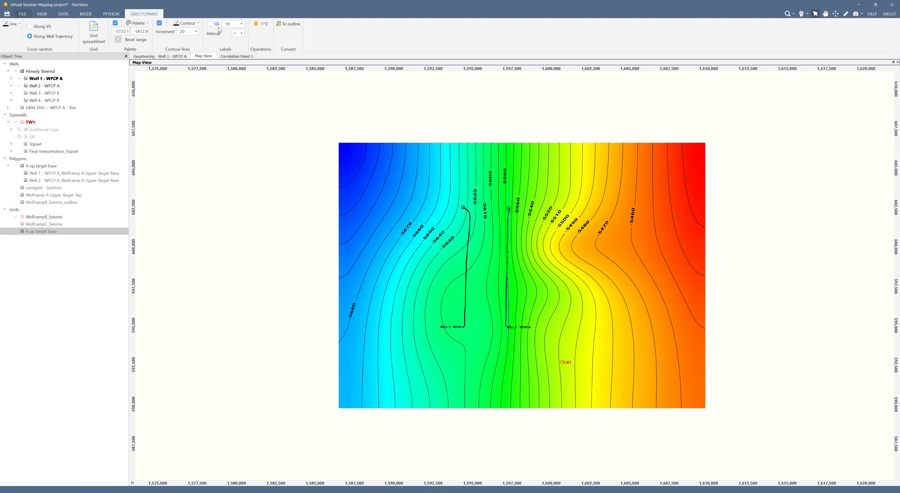
pyautogui.click(196, 32)
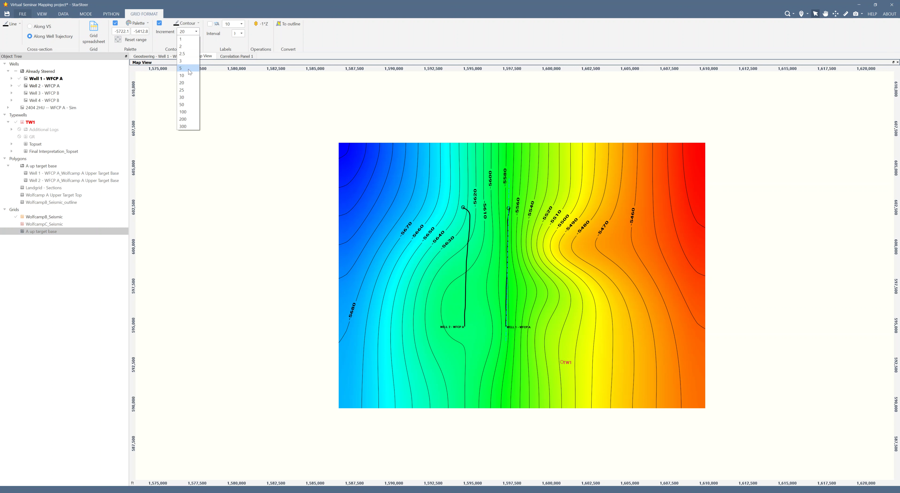
pyautogui.click(188, 76)
# Step: Turn on labels for the A up target base grid's contours, with the label value at 5 and the interval at 10
pyautogui.click(241, 24)
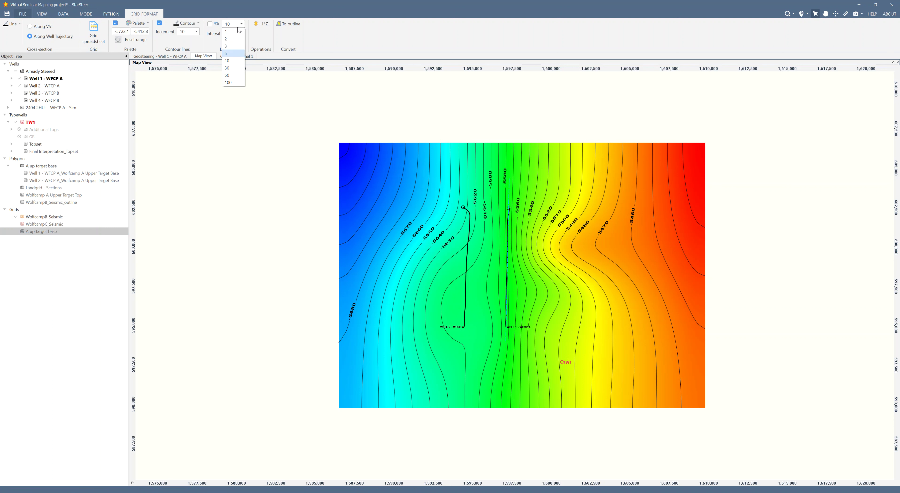
pyautogui.click(226, 53)
pyautogui.click(241, 33)
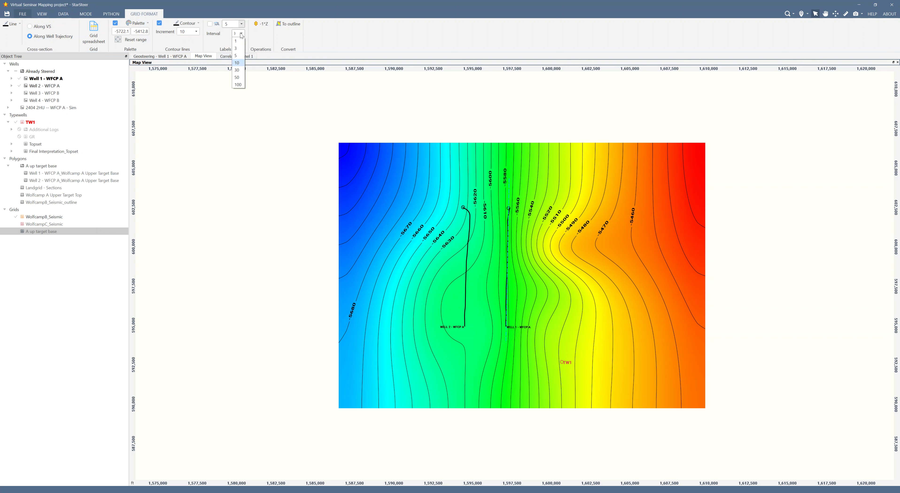
pyautogui.click(237, 62)
pyautogui.click(210, 24)
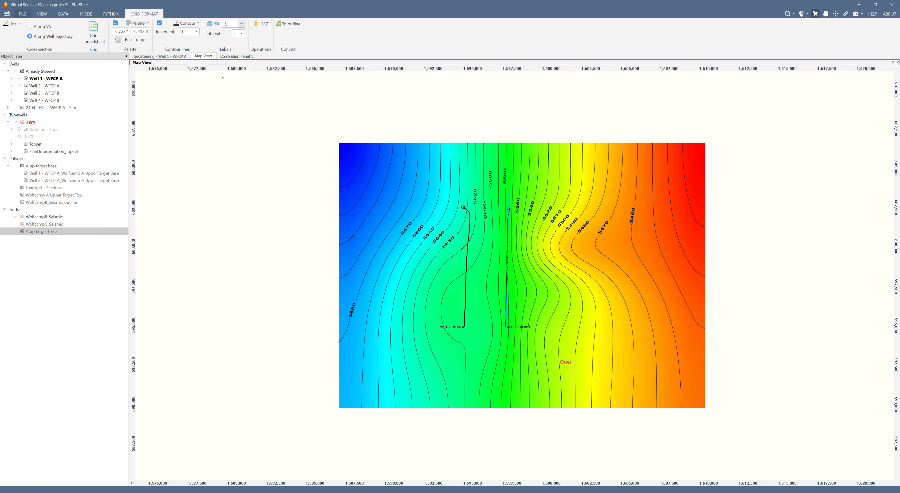
# Step: Display the A up target base grid on the map and examine its contours around the two wells
pyautogui.click(16, 231)
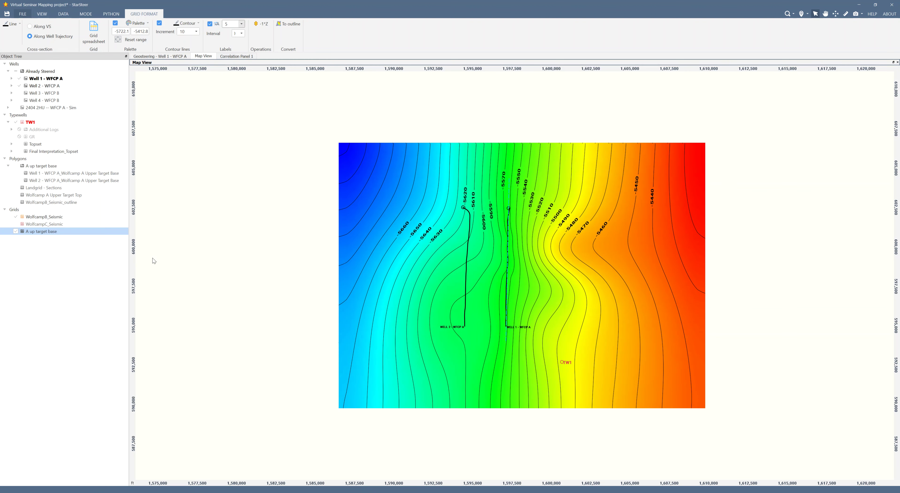
pyautogui.scroll(-1, 524, 272)
pyautogui.scroll(2, 524, 272)
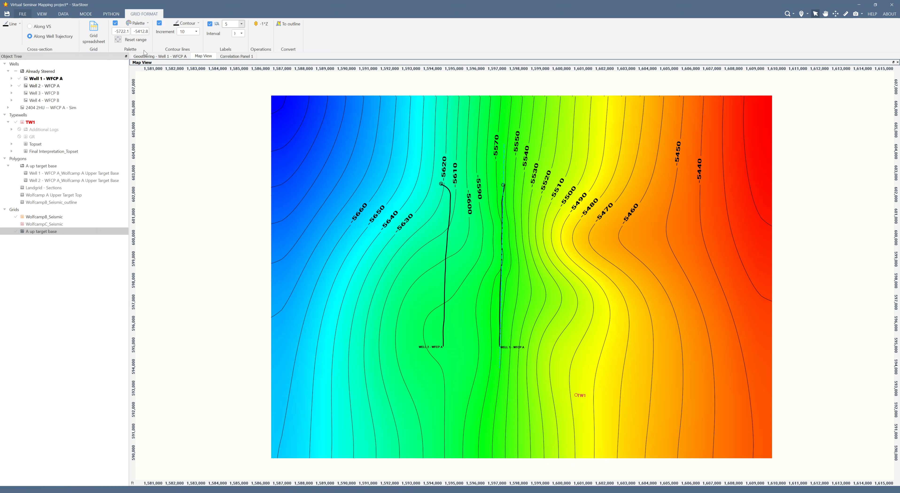
# Step: In the Well 1 geosteering view, hide Well 2 - WFCP A and show the A up target base grid
pyautogui.click(155, 56)
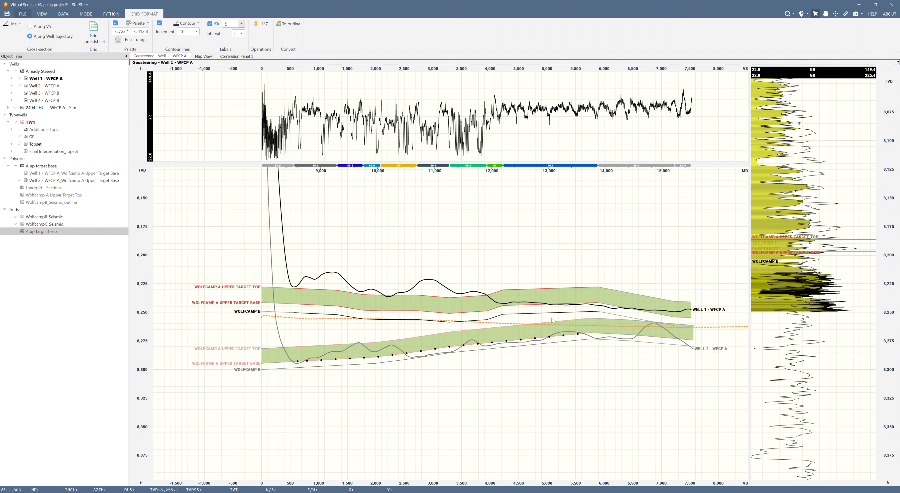
pyautogui.click(19, 86)
pyautogui.click(16, 231)
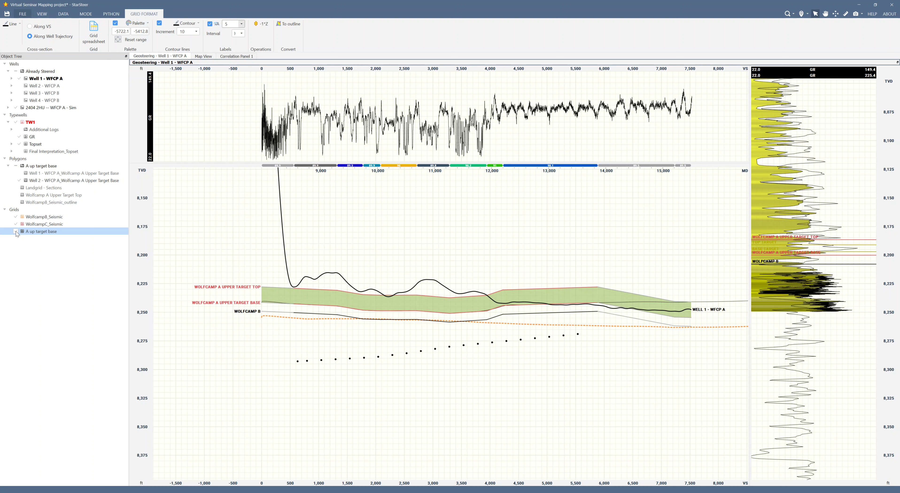
# Step: Format the A up target base grid's line in red with a 7 pt weight
pyautogui.click(14, 24)
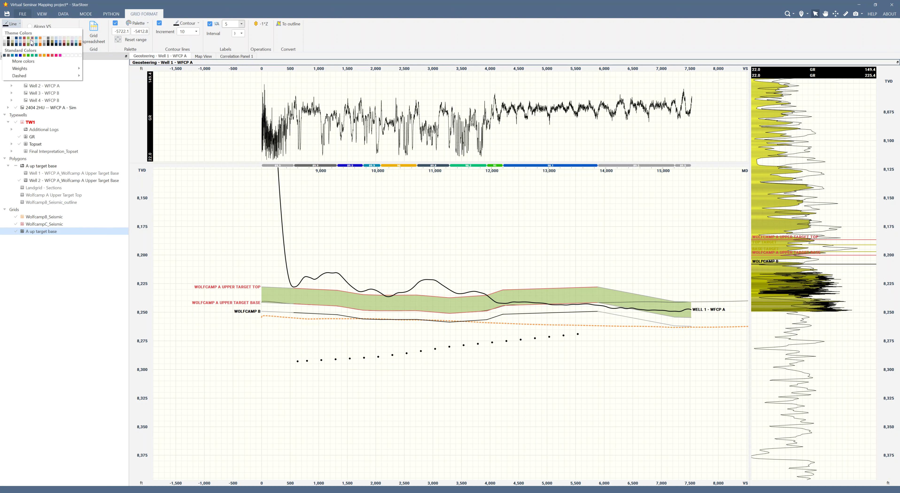
pyautogui.click(25, 41)
pyautogui.click(14, 23)
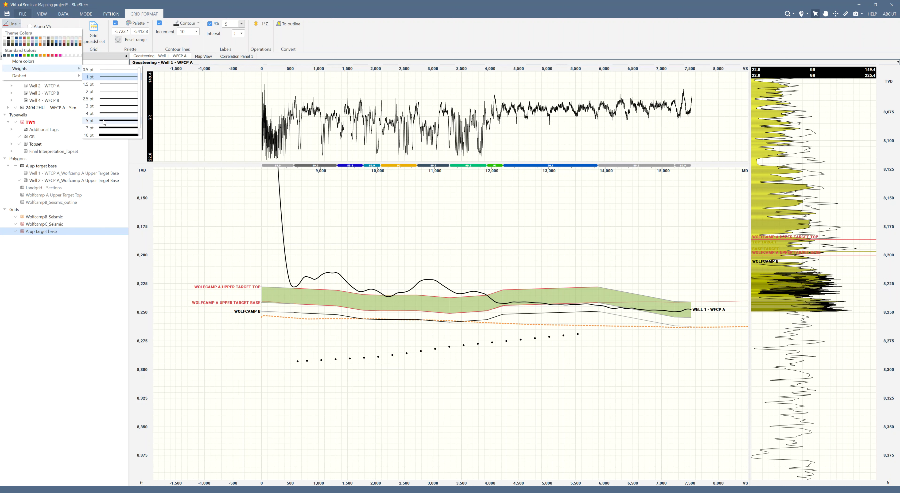
pyautogui.click(103, 127)
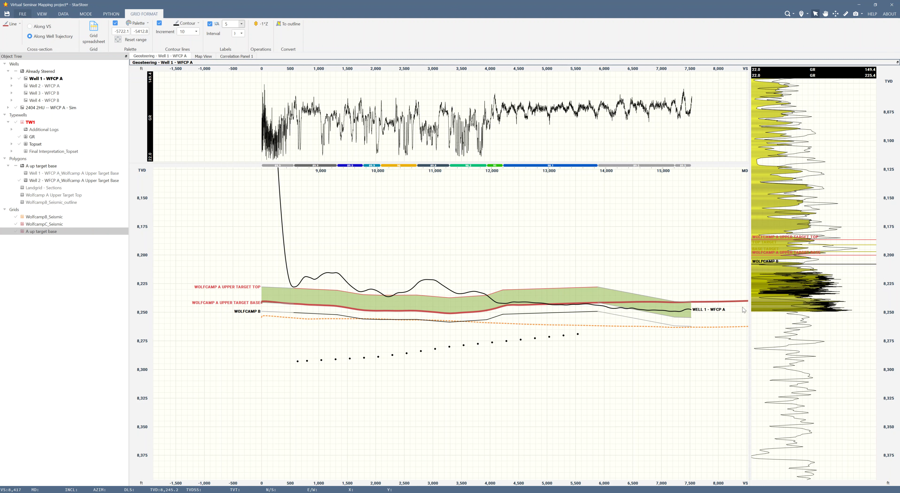
# Step: Check the A up target base grid on the map and hide it in the Well 1 geosteering view
pyautogui.click(201, 56)
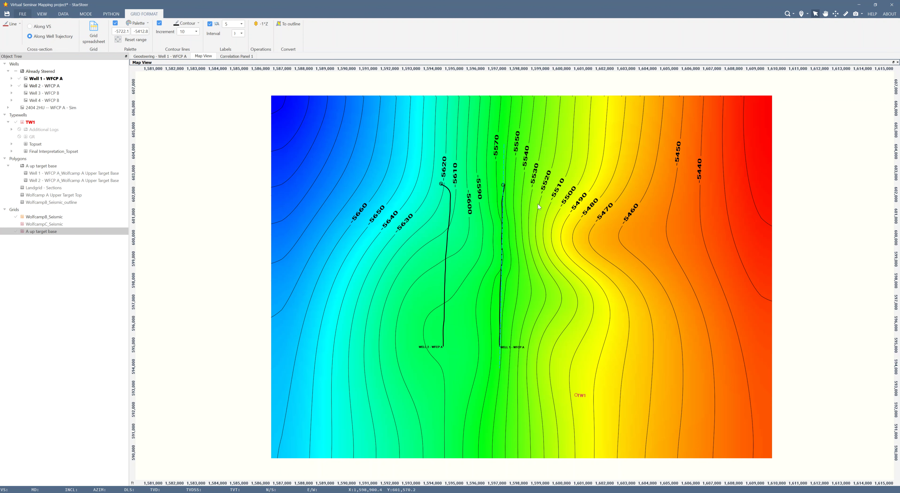
pyautogui.click(171, 56)
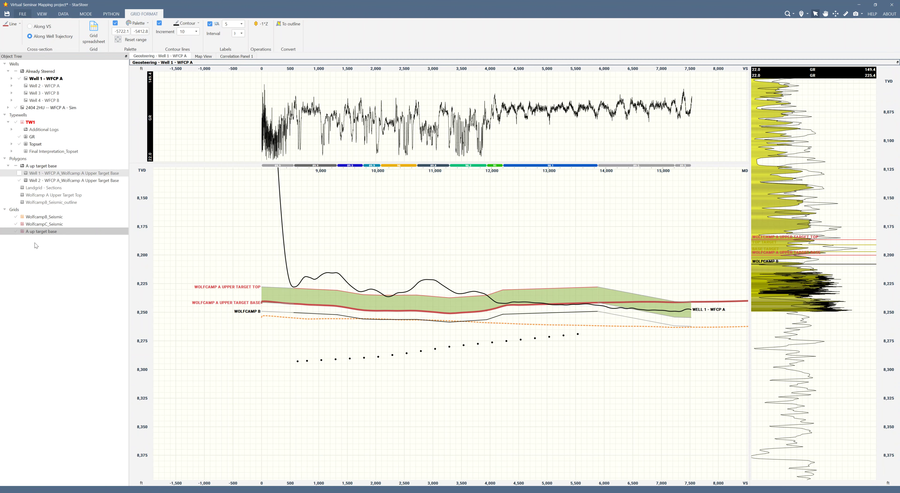
pyautogui.click(16, 231)
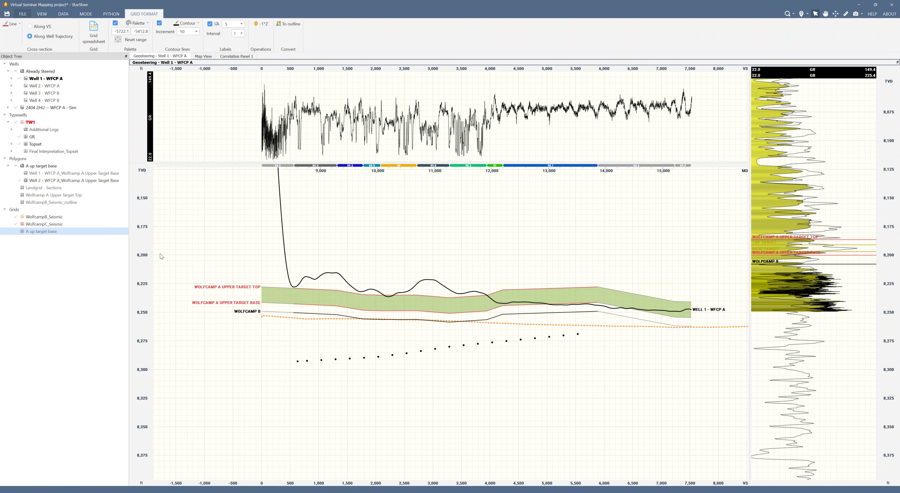
# Step: Show Well 4 - WFCP B, Well 3 - WFCP B and Well 2 - WFCP A in the Well 1 geosteering view
pyautogui.scroll(-5, 475, 357)
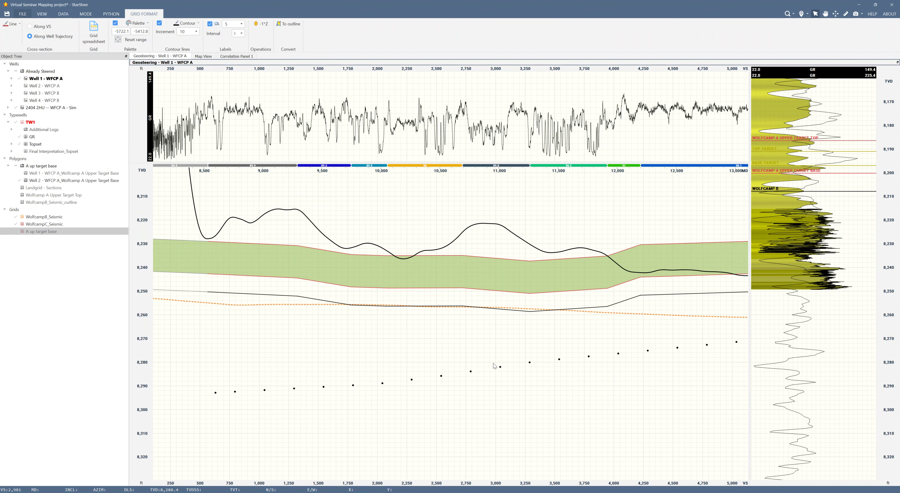
pyautogui.moveTo(523, 394); pyautogui.dragTo(461, 252)
pyautogui.scroll(-3, 451, 279)
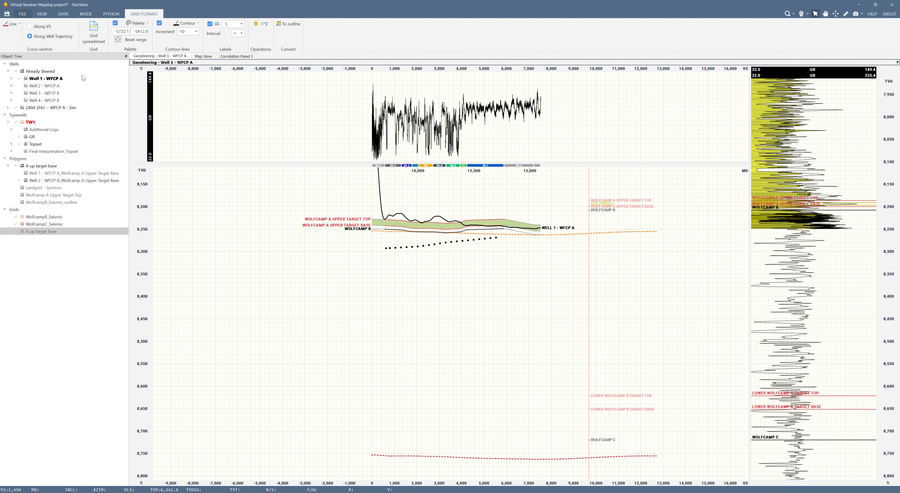
pyautogui.click(19, 101)
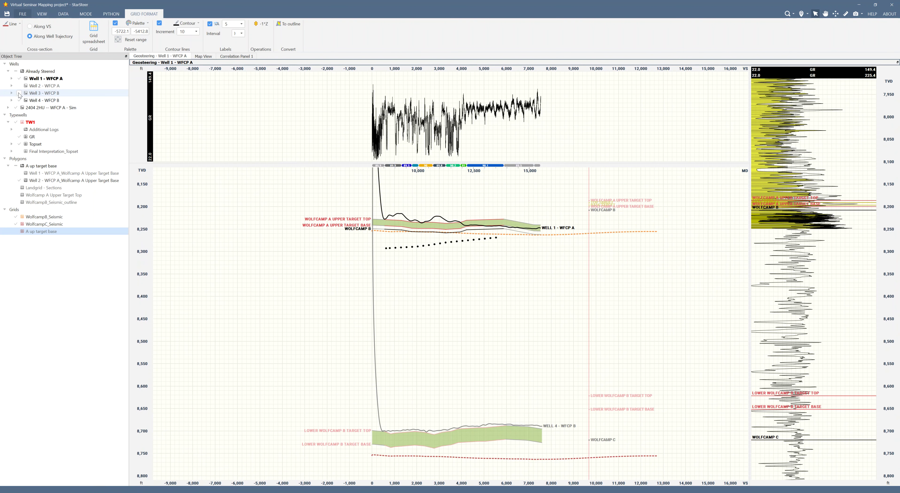
pyautogui.click(19, 93)
pyautogui.click(20, 86)
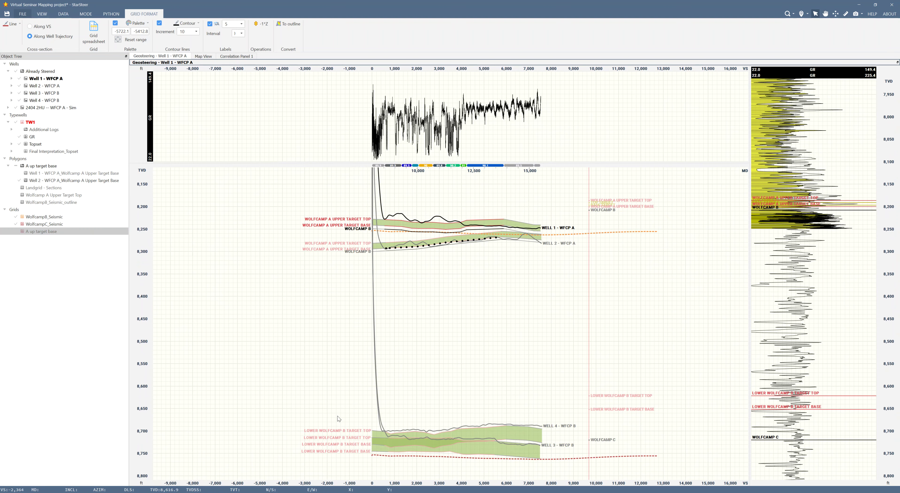
pyautogui.scroll(5, 461, 455)
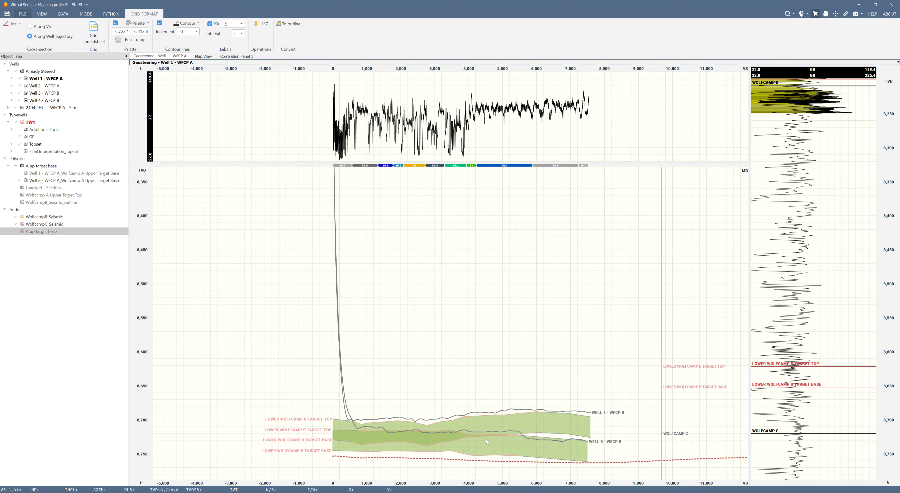
pyautogui.moveTo(494, 438); pyautogui.dragTo(489, 337)
pyautogui.scroll(-2, 495, 334)
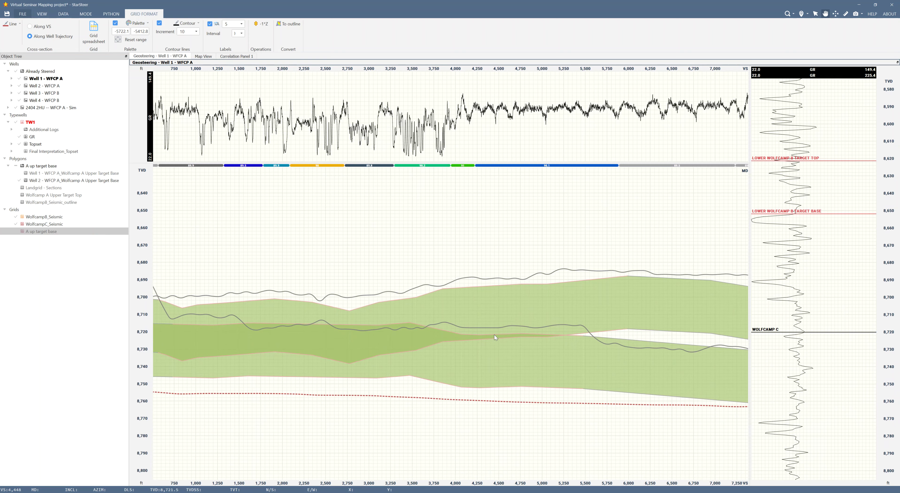
pyautogui.scroll(-1, 494, 334)
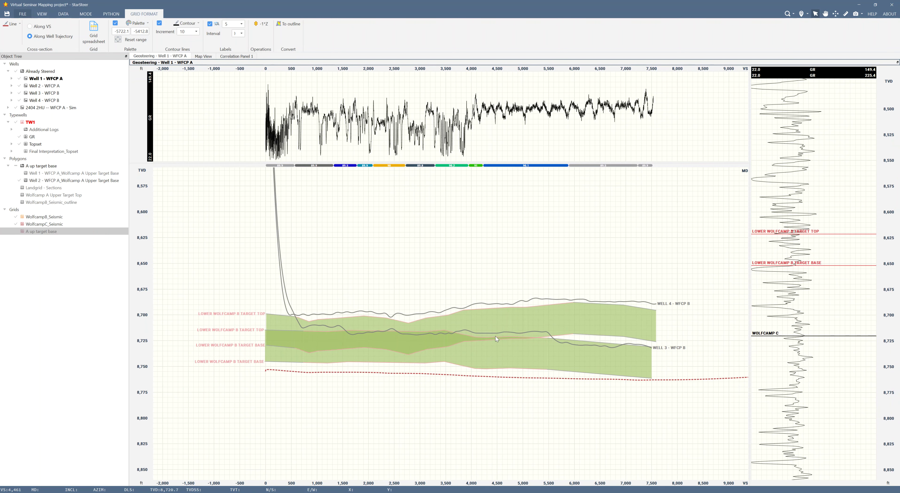
# Step: Make Well 3 - WFCP B the active well in the geosteering view and hide Well 4 - WFCP B
pyautogui.rightClick(42, 93)
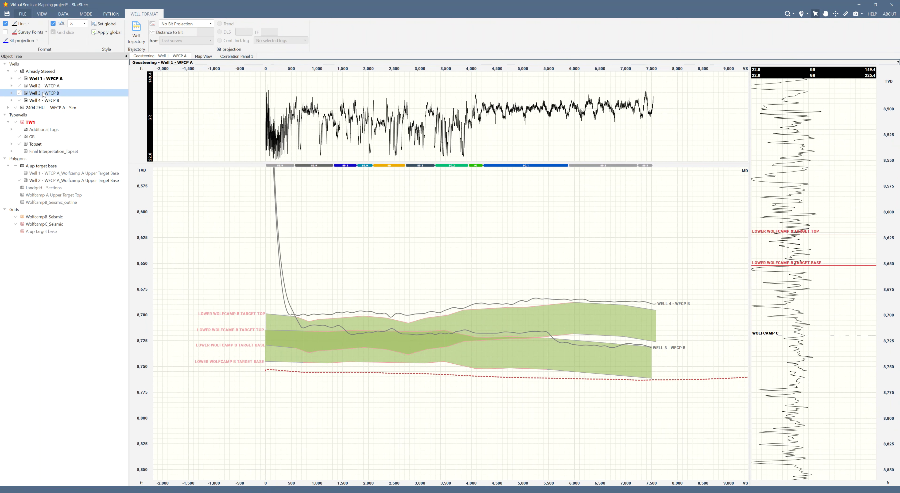
pyautogui.click(61, 97)
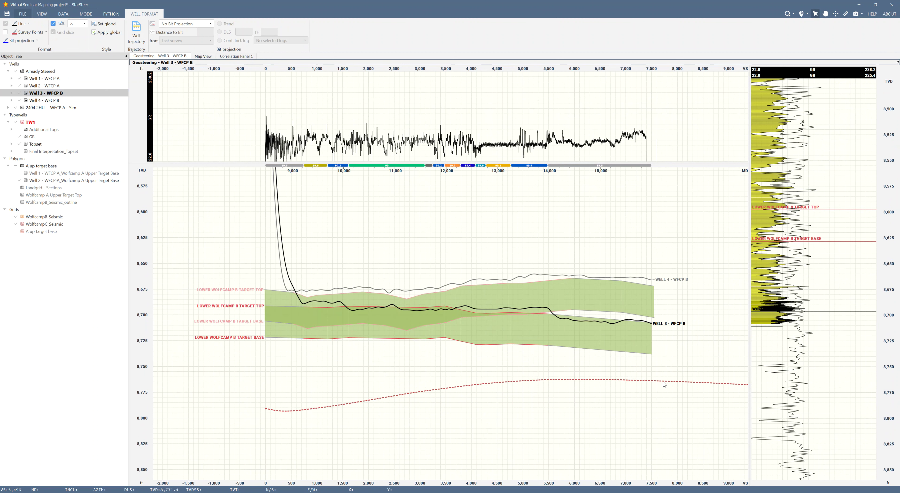
pyautogui.click(20, 100)
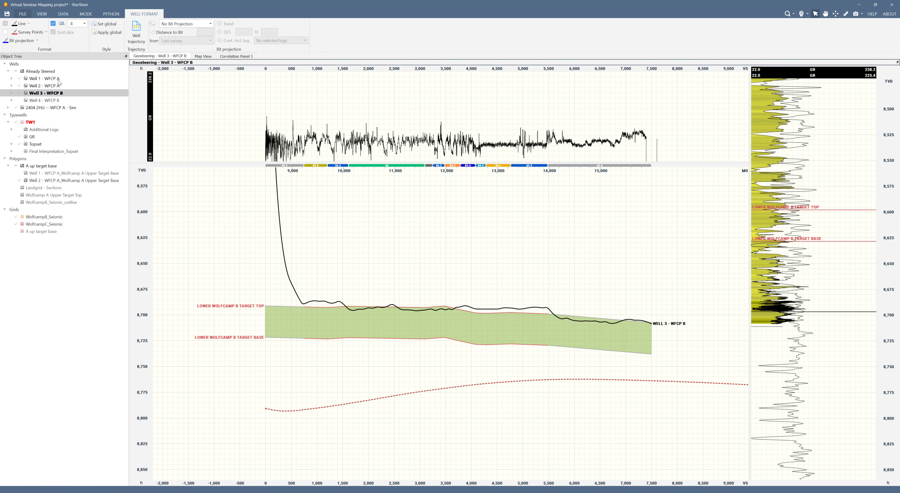
pyautogui.click(19, 101)
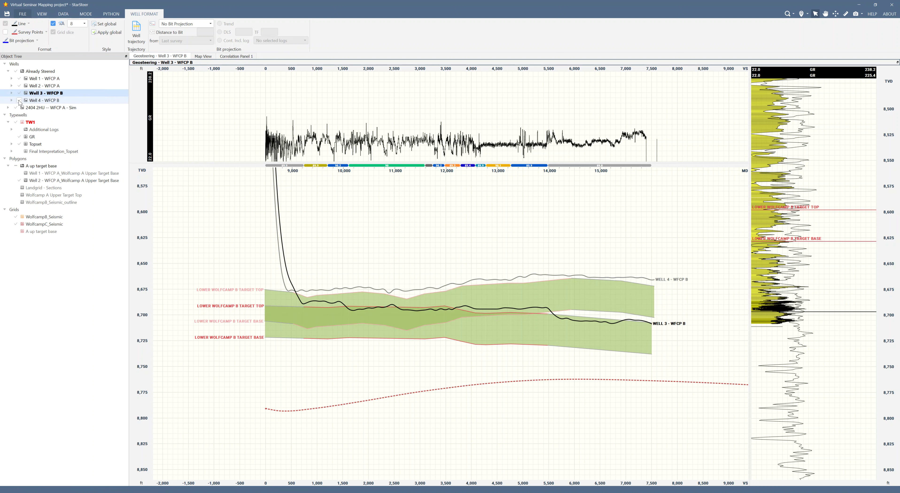
pyautogui.click(20, 101)
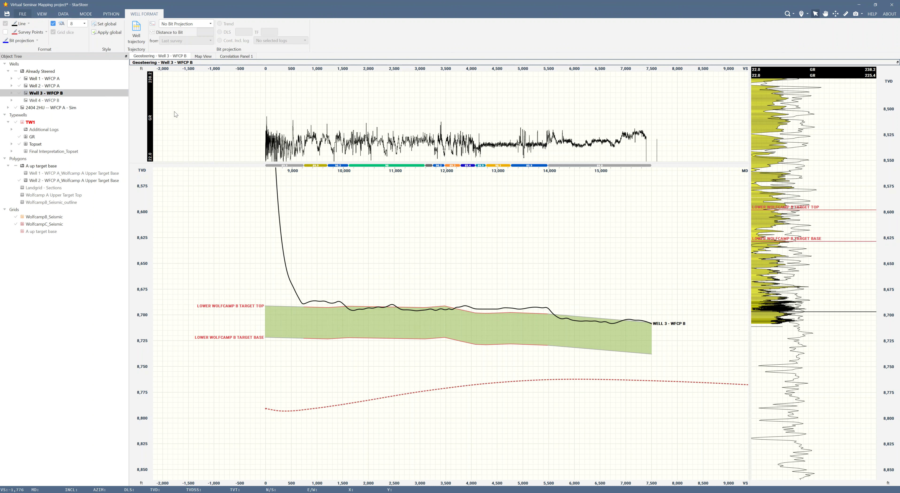
# Step: Open the Create Polygons from Tops and Horizons Python script and widen its parameter columns until descriptions and values are readable
pyautogui.click(116, 15)
pyautogui.click(12, 30)
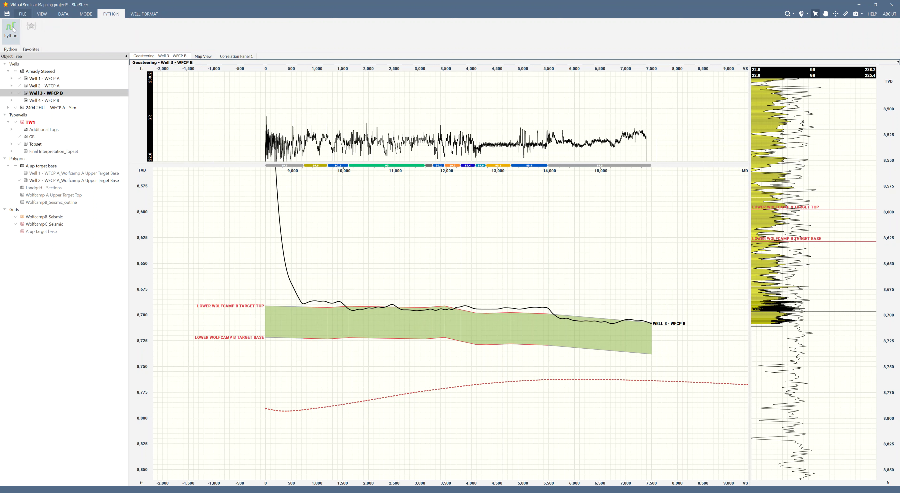
pyautogui.click(254, 233)
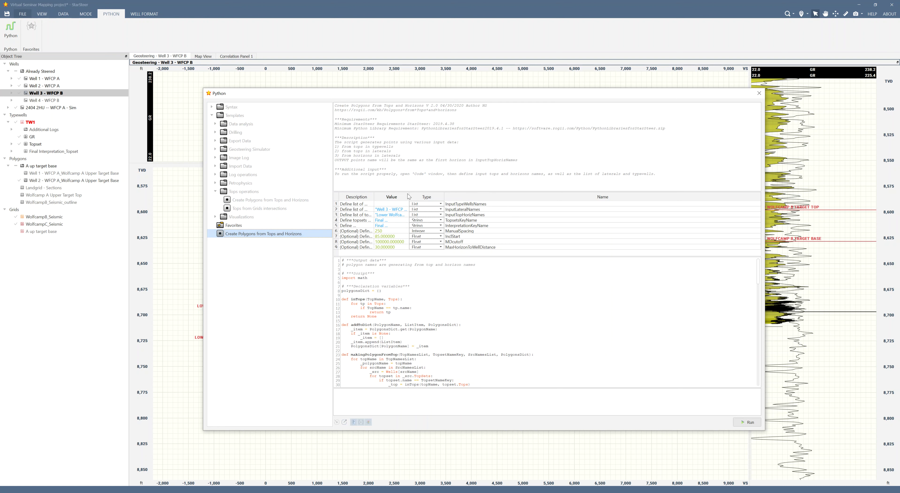
pyautogui.moveTo(409, 197); pyautogui.dragTo(467, 197)
pyautogui.moveTo(375, 196); pyautogui.dragTo(565, 197)
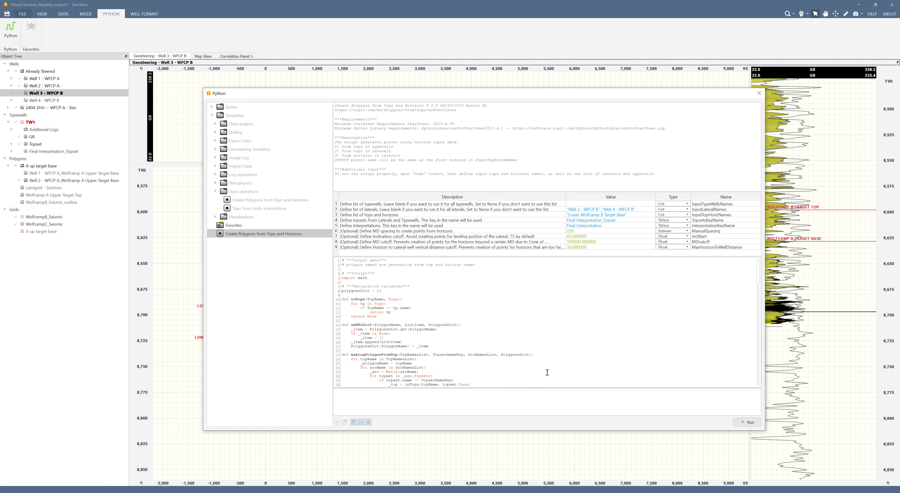
# Step: Set the script's list of laterals to Well 3 - WFCP B and Well 4 - WFCP B
pyautogui.click(58, 100)
pyautogui.keyDown('shift'); pyautogui.click(62, 93); pyautogui.keyUp('shift')
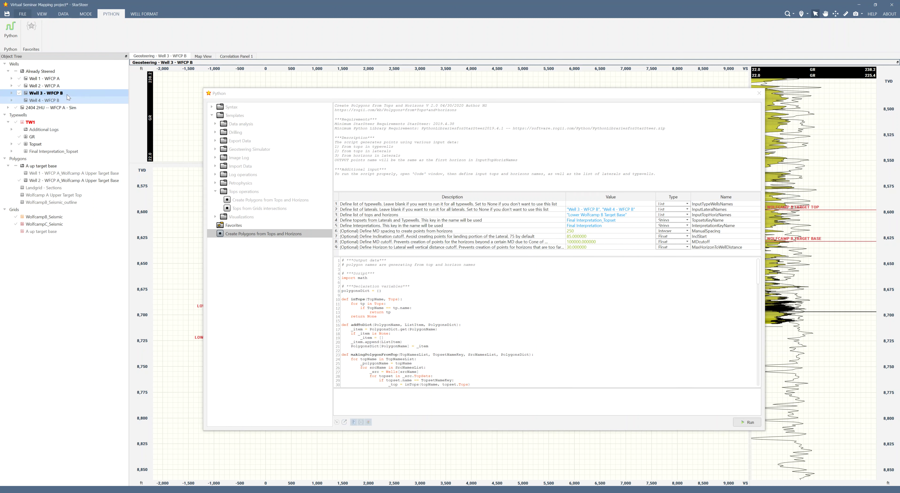
pyautogui.moveTo(53, 95); pyautogui.dragTo(602, 210)
pyautogui.click(613, 282)
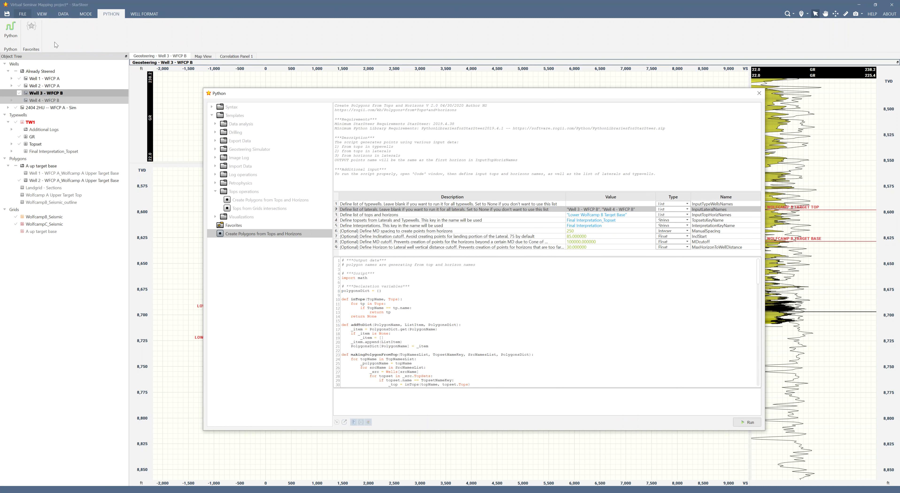
# Step: Set the script's list of tops and horizons to Lower Wolfcamp B Target Base from Well 3's Final Interpretation
pyautogui.click(10, 94)
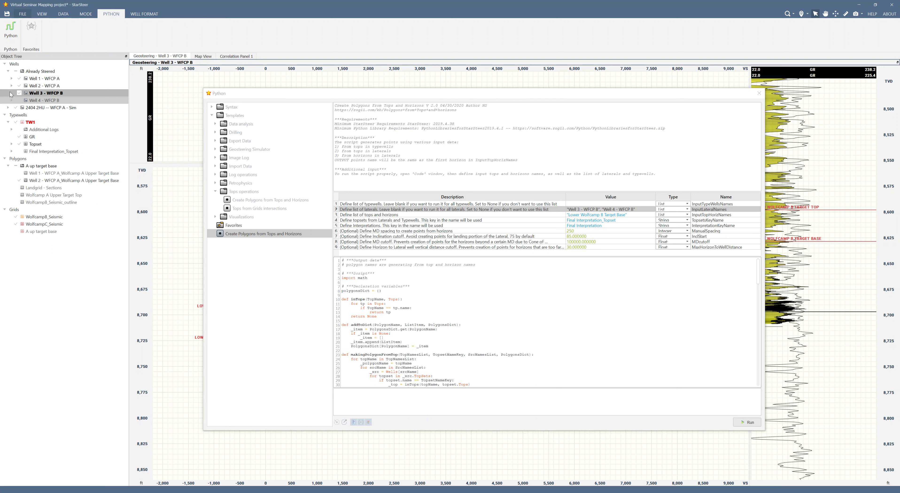
pyautogui.click(11, 93)
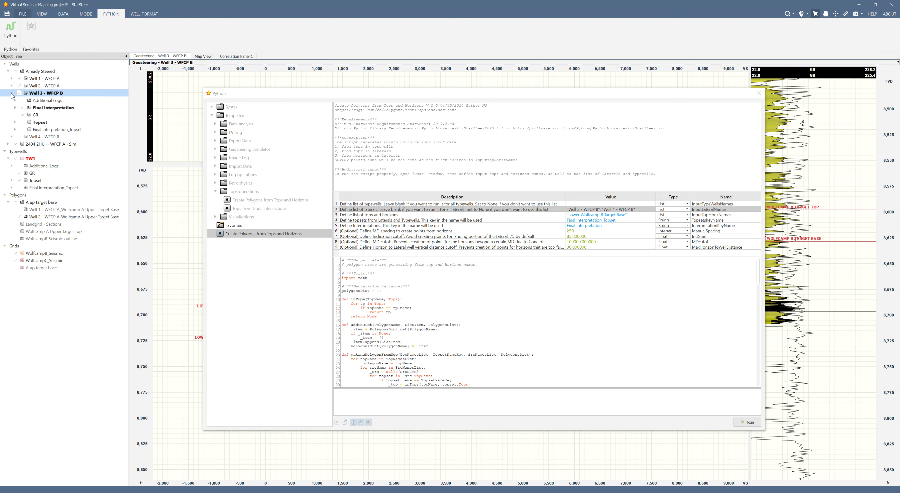
pyautogui.click(15, 107)
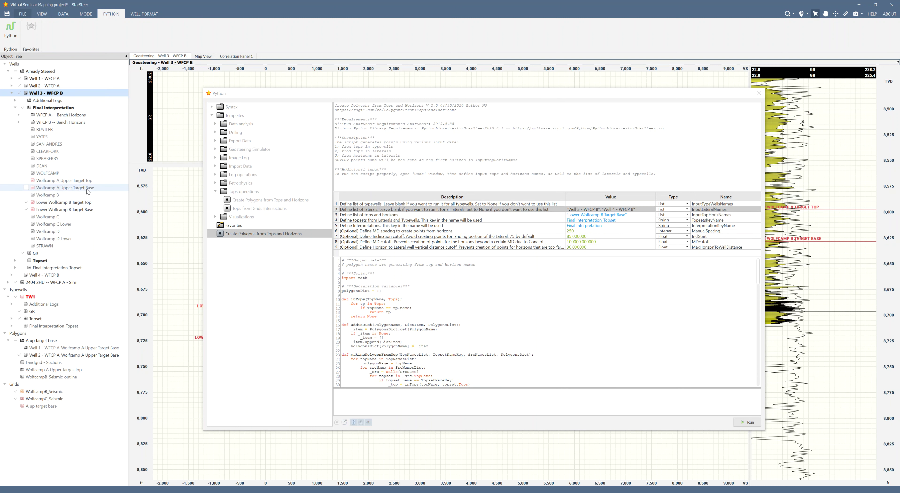
pyautogui.click(77, 209)
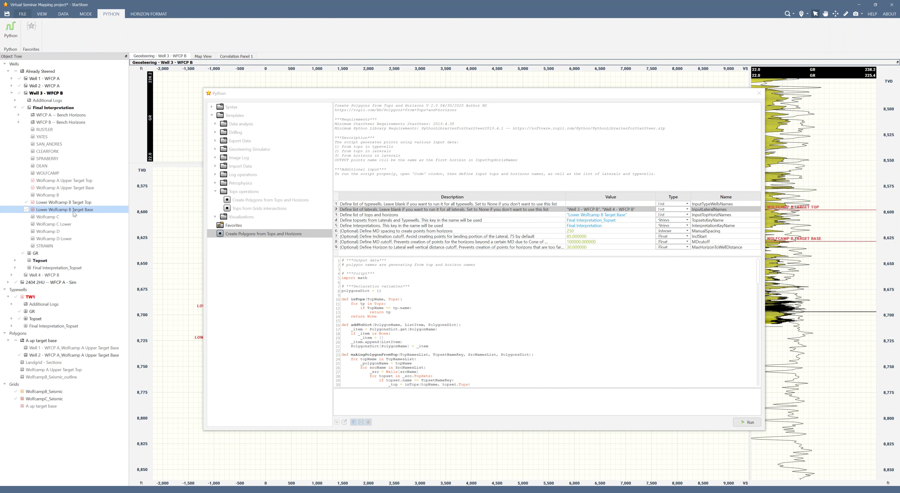
pyautogui.moveTo(113, 215); pyautogui.dragTo(602, 218)
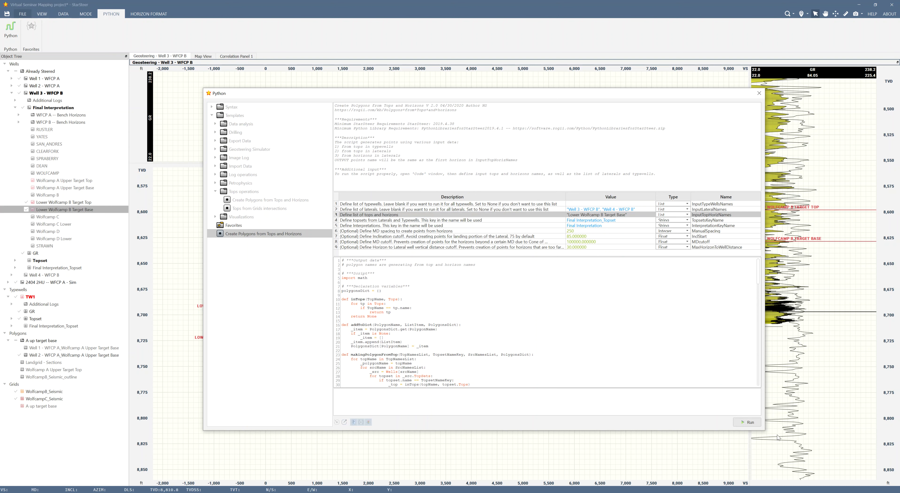
# Step: Run the script to create the Lower Wolfcamp B Target Base points, close it and select the new polygon
pyautogui.click(748, 423)
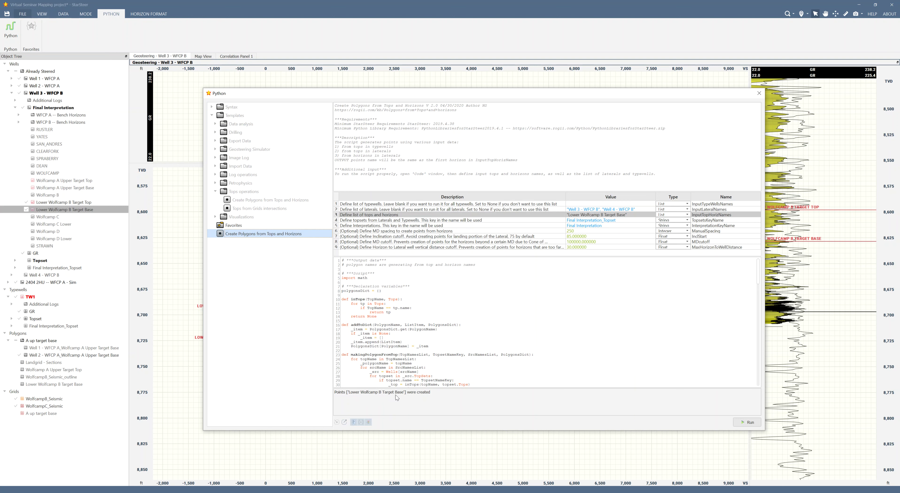
pyautogui.click(760, 93)
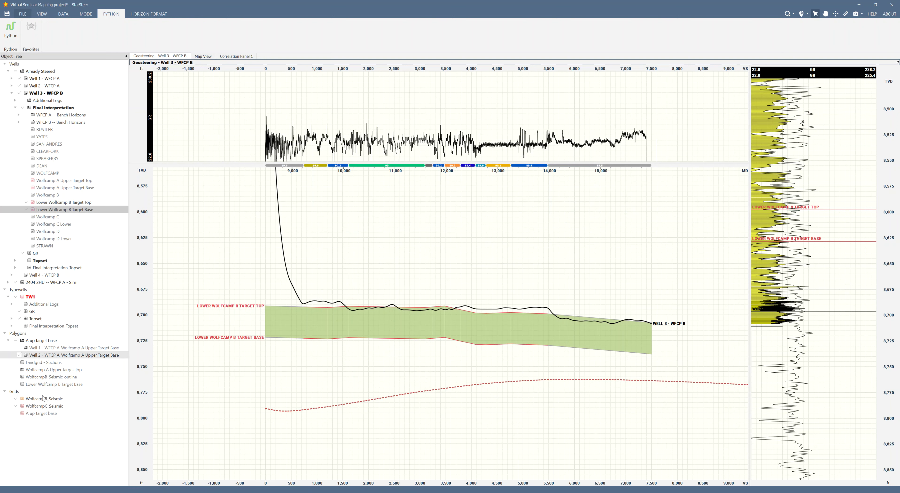
pyautogui.click(47, 384)
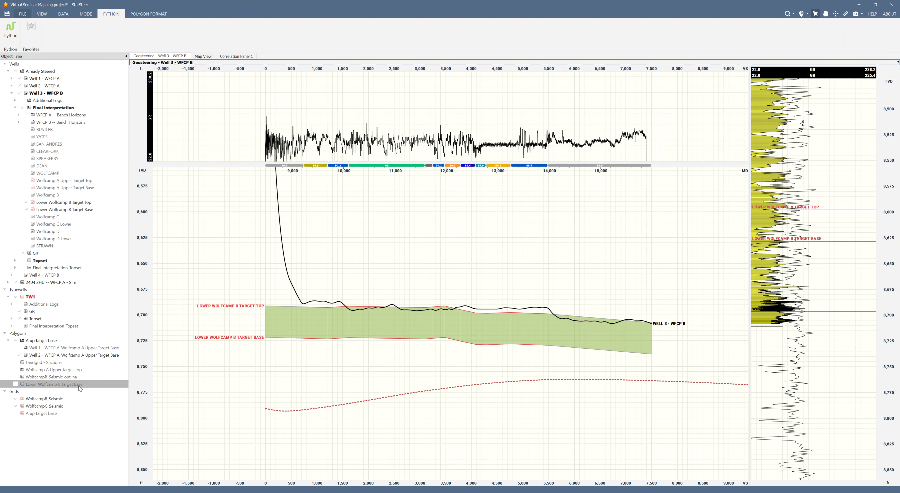
# Step: On the map, hide the WolfcampB_Seismic and A up target base grids and show the WolfcampC_Seismic grid
pyautogui.click(204, 57)
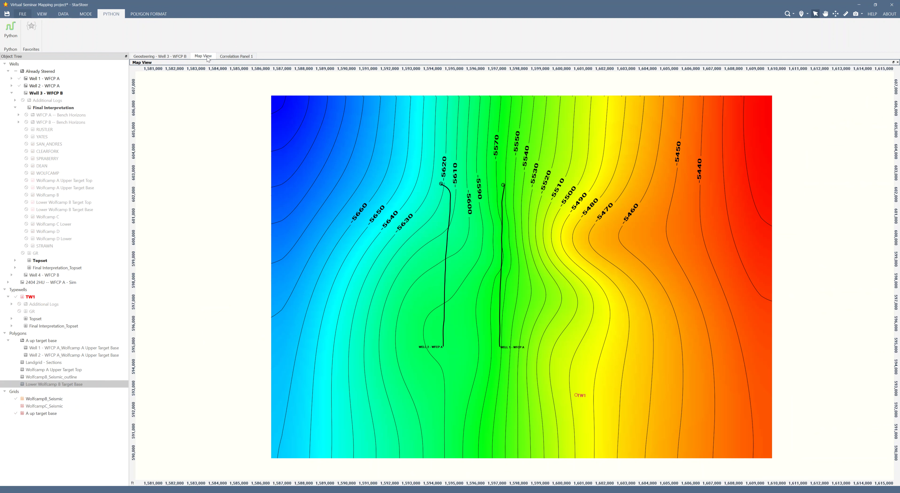
pyautogui.click(15, 398)
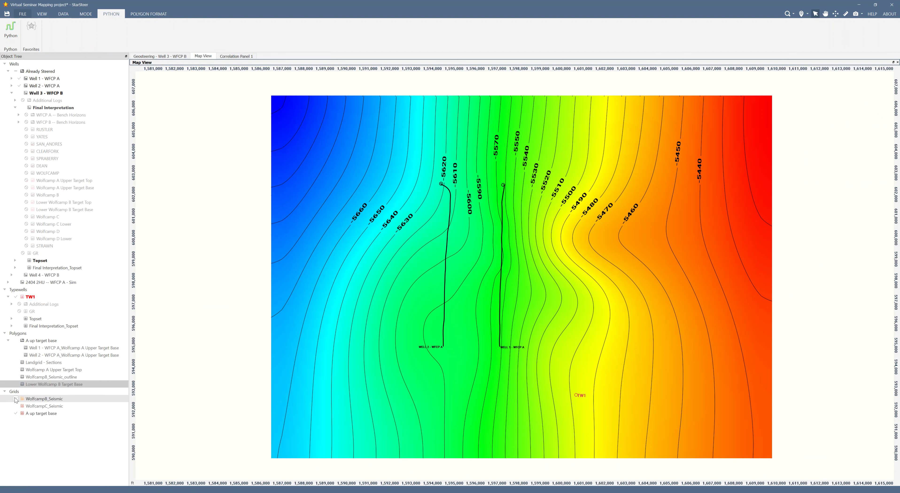
pyautogui.click(16, 413)
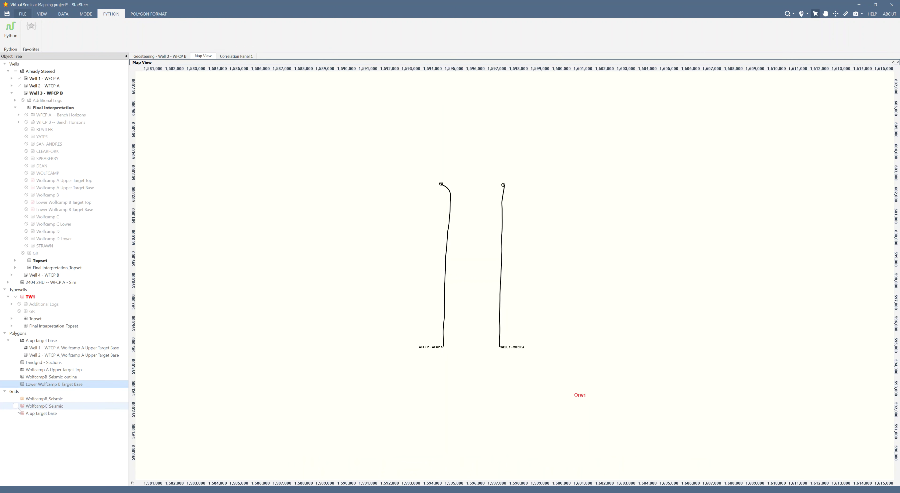
pyautogui.click(16, 405)
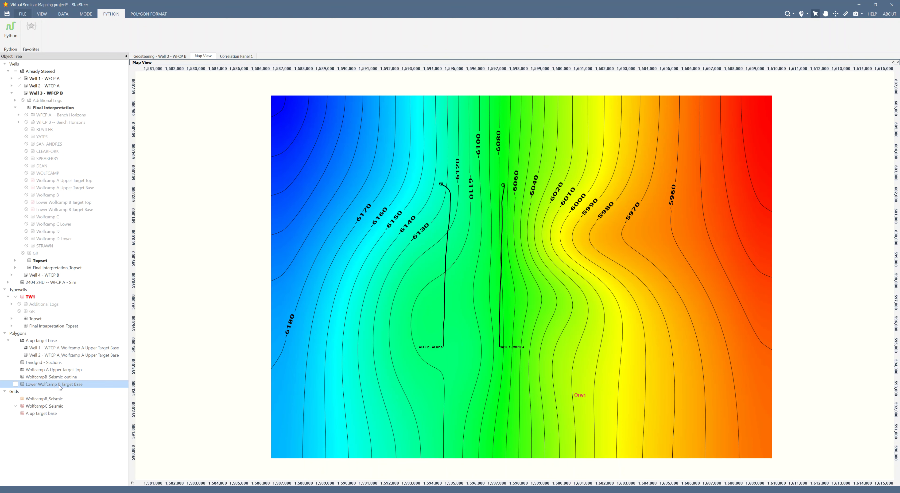
# Step: Run the mapping with Lower Wolfcamp B Target Base as input and WolfcampC_Seismic as the trend to create a new grid
pyautogui.click(86, 14)
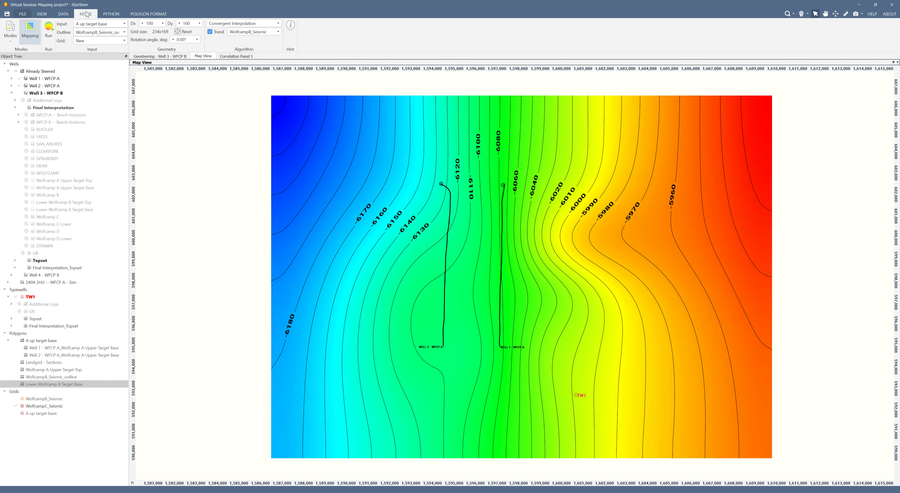
pyautogui.click(124, 24)
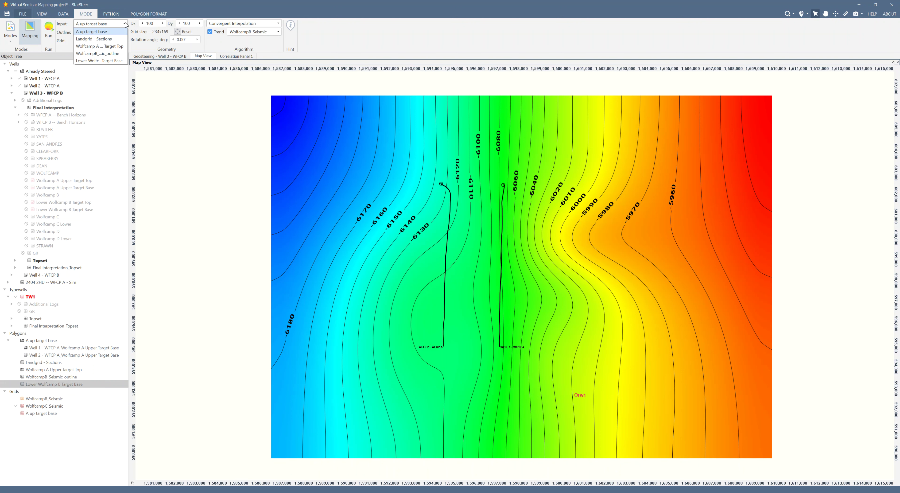
pyautogui.click(115, 60)
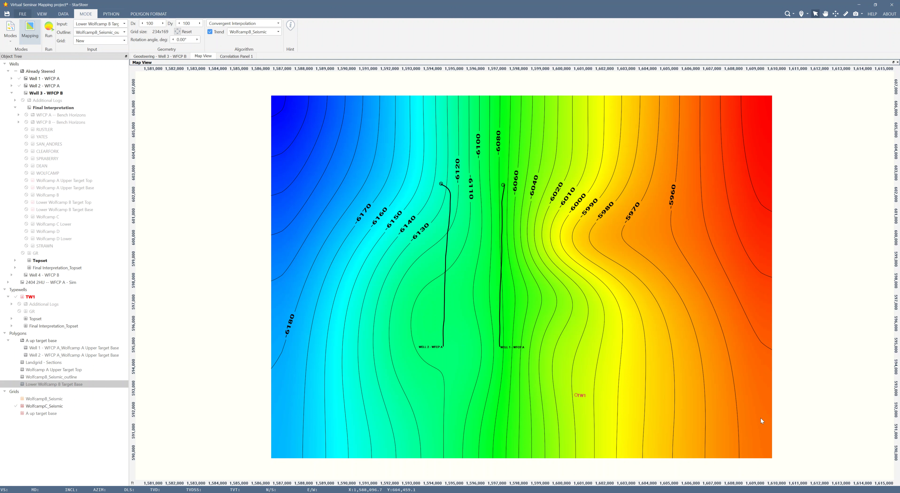
pyautogui.rightClick(49, 405)
pyautogui.click(120, 440)
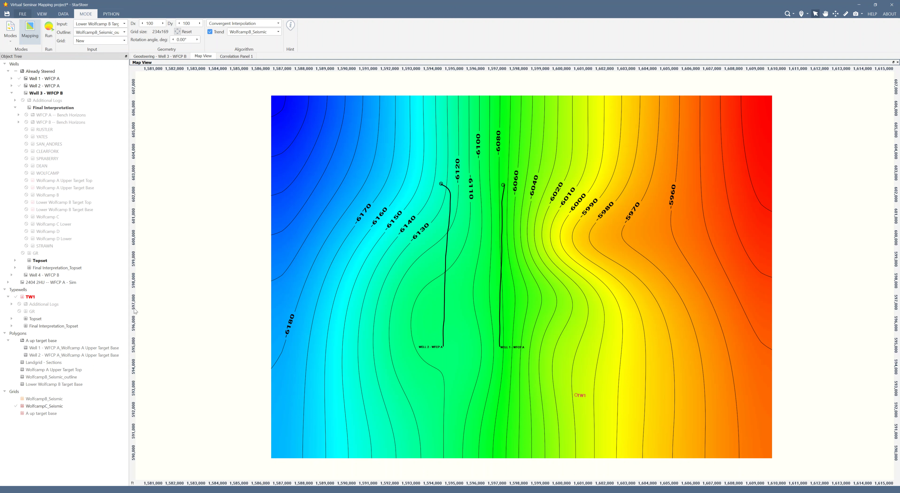
pyautogui.click(279, 32)
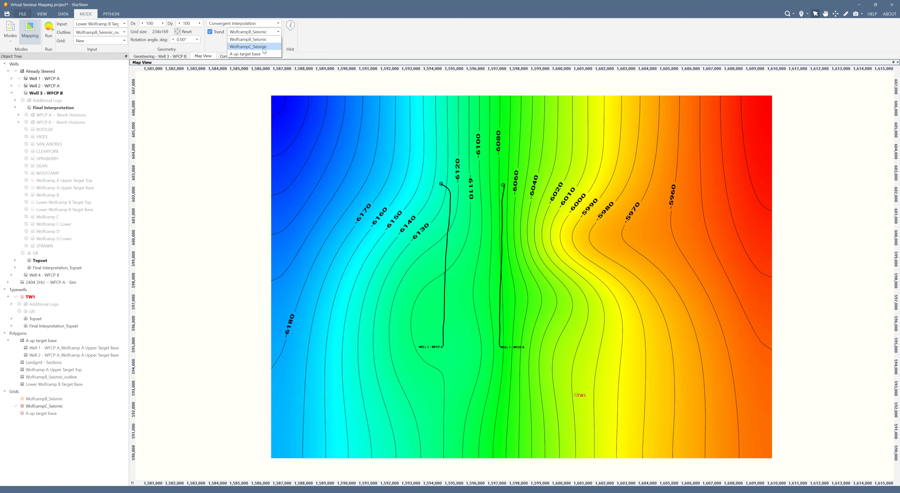
pyautogui.click(263, 39)
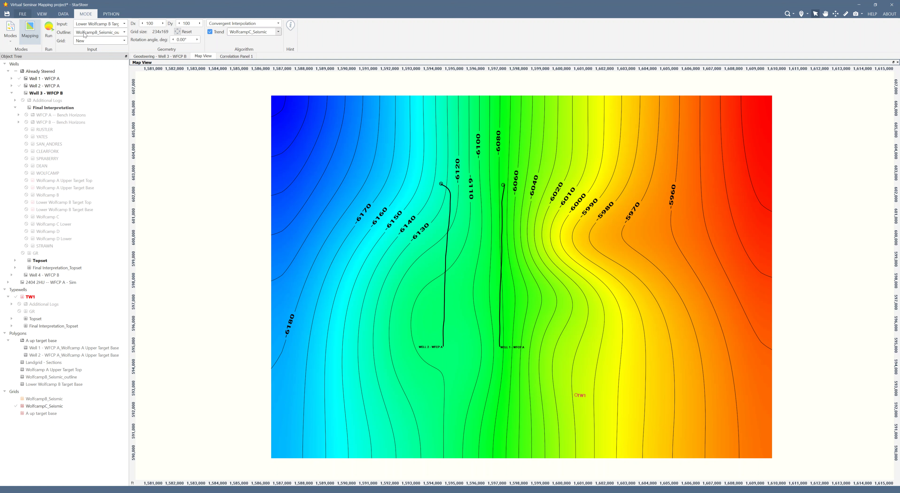
pyautogui.click(49, 28)
# Step: Check the WolfcampC_Seismic grid's format settings and set the new Lower Wolfcamp B Target Base grid's contour increment to 10
pyautogui.click(44, 406)
pyautogui.click(147, 14)
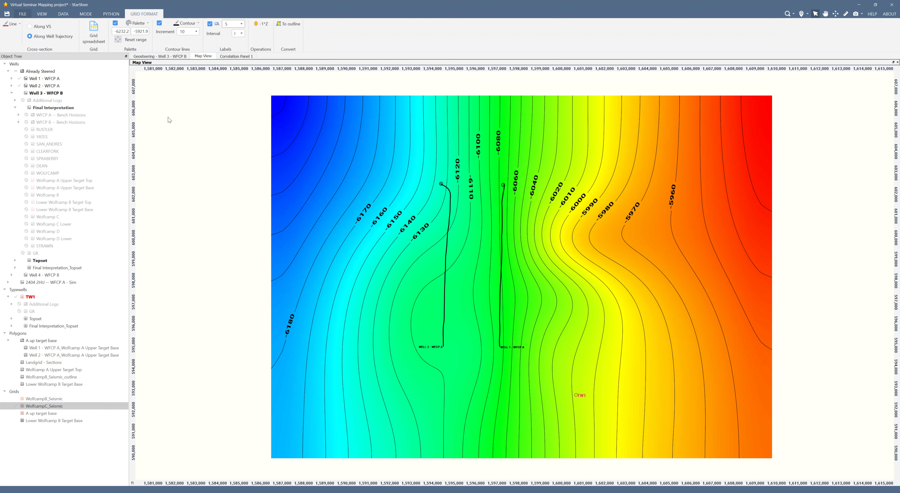
pyautogui.click(55, 420)
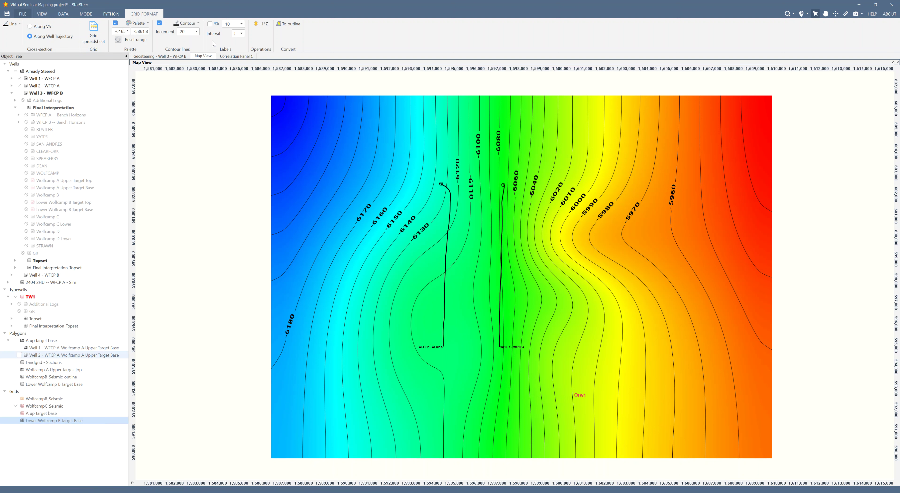
pyautogui.click(197, 32)
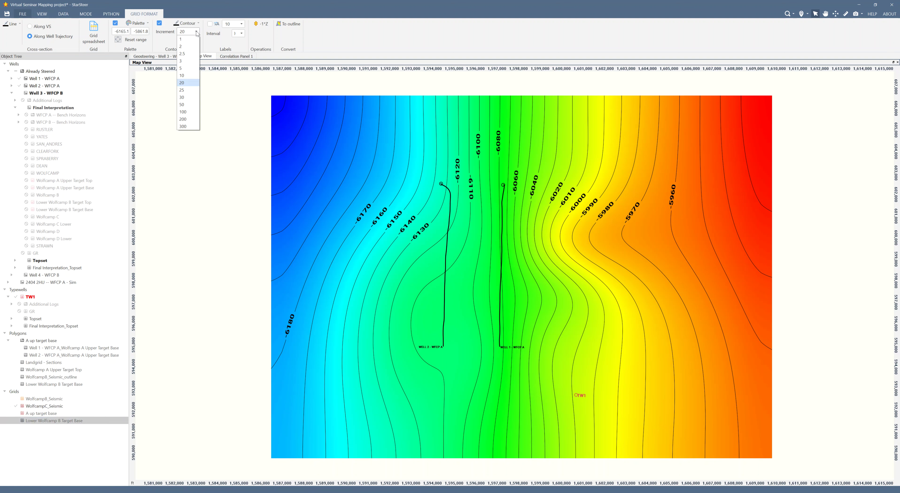
pyautogui.click(182, 76)
# Step: Turn on contour labels with a setting of 5 for the Lower Wolfcamp B Target Base grid and show it on the map
pyautogui.click(242, 24)
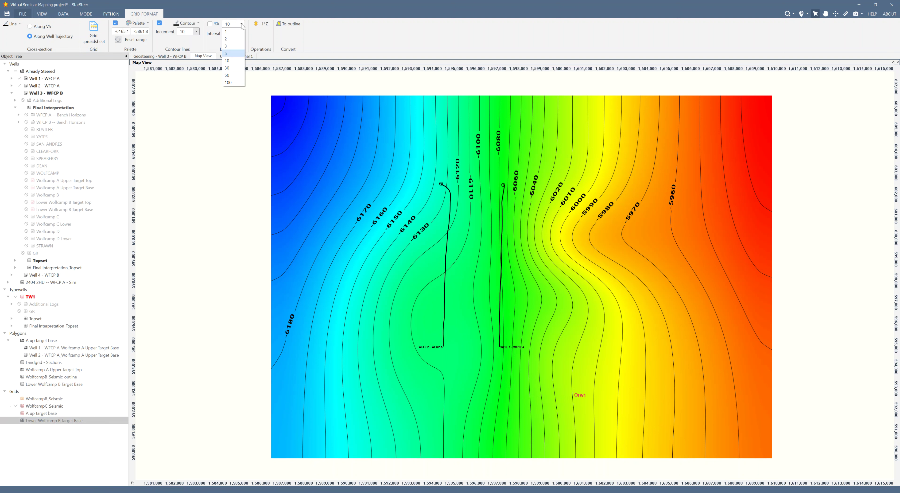
pyautogui.click(231, 54)
pyautogui.click(210, 25)
pyautogui.click(242, 33)
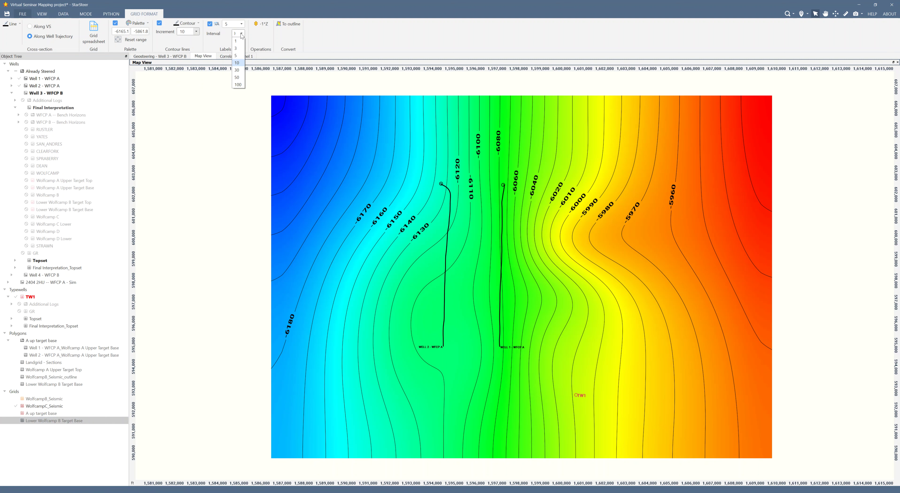
pyautogui.click(240, 51)
pyautogui.click(16, 419)
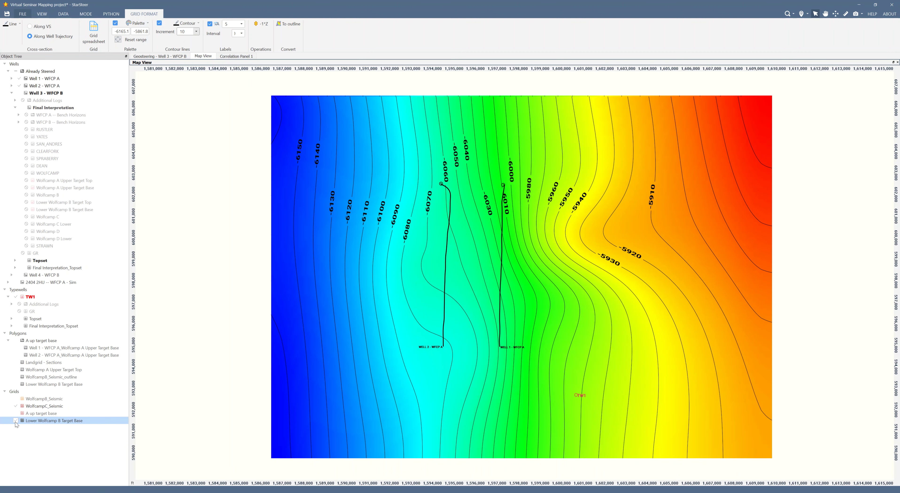
# Step: Show the Lower Wolfcamp B Target Base grid in Well 3's geosteering section as a thick solid red line
pyautogui.click(161, 57)
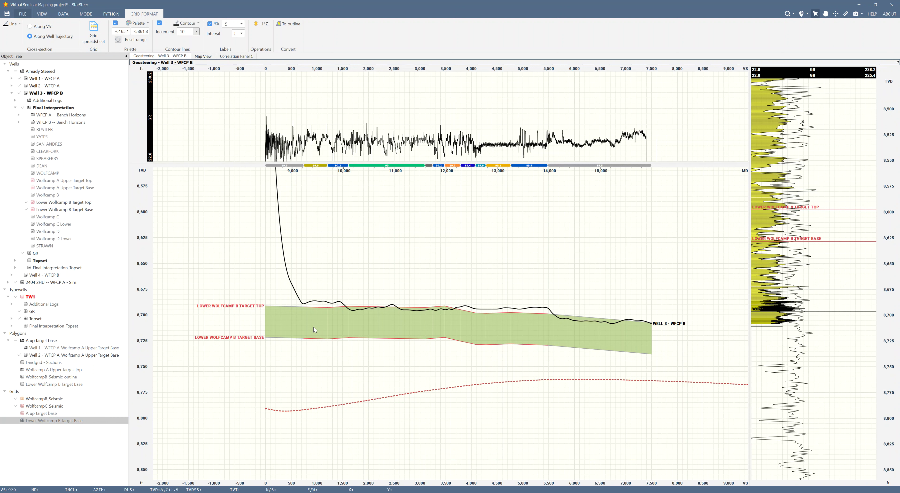
pyautogui.click(16, 420)
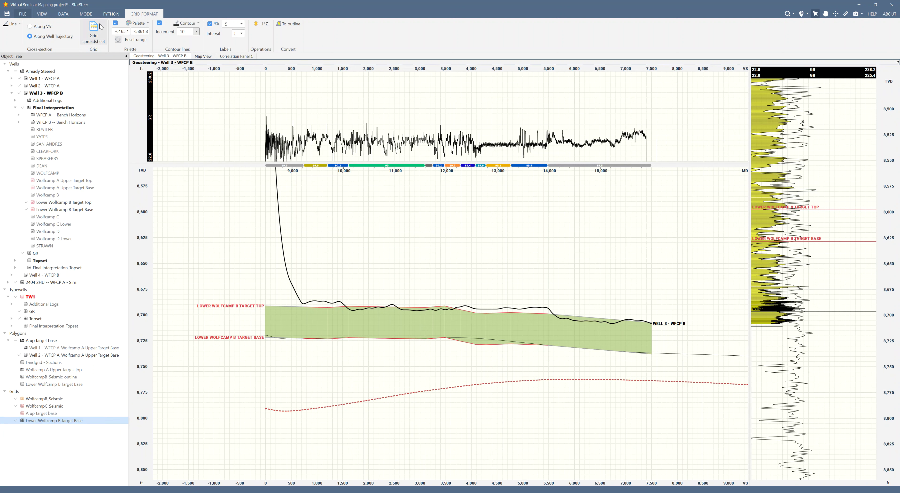
pyautogui.click(20, 24)
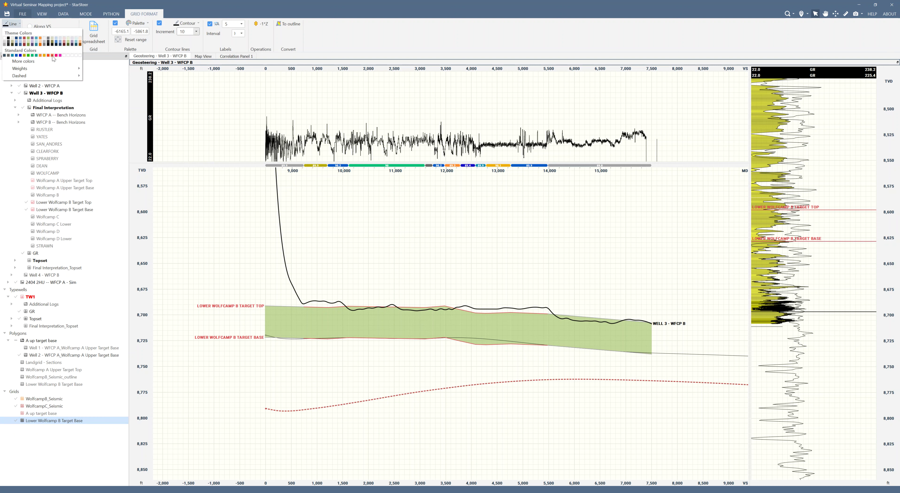
pyautogui.click(52, 55)
pyautogui.click(13, 25)
pyautogui.moveTo(28, 72)
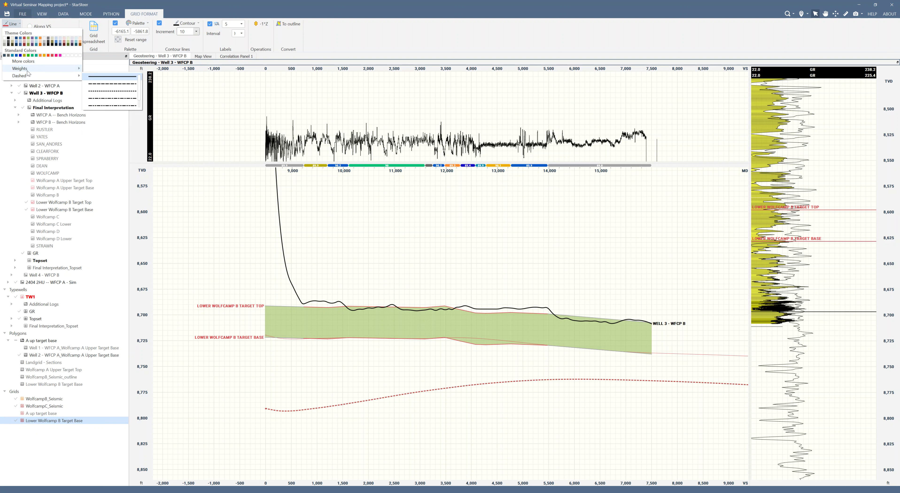
pyautogui.click(112, 128)
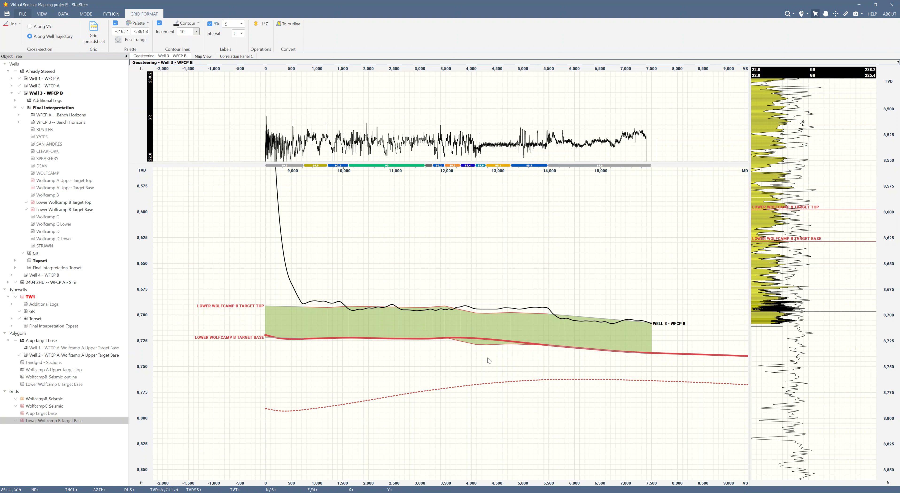
# Step: Return to the map, examine the Lower Wolfcamp B Target Base grid's node values in its spreadsheet and close it
pyautogui.click(203, 56)
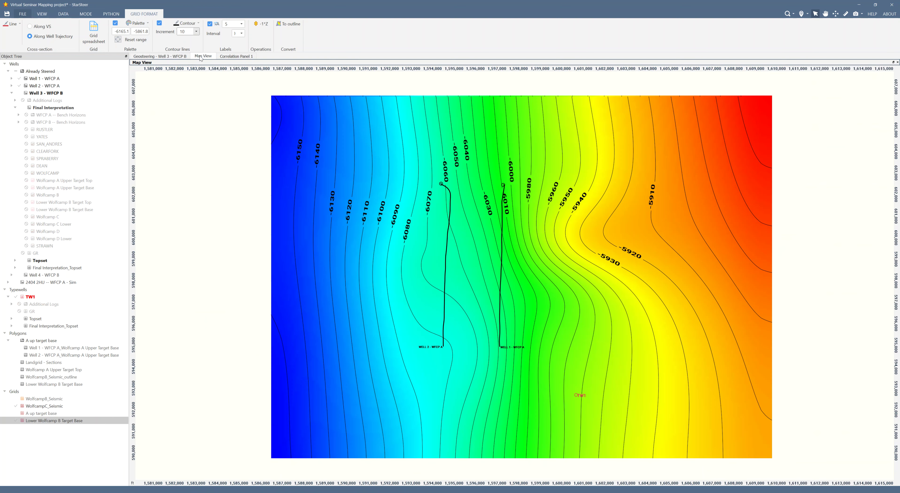
pyautogui.rightClick(75, 419)
pyautogui.click(96, 471)
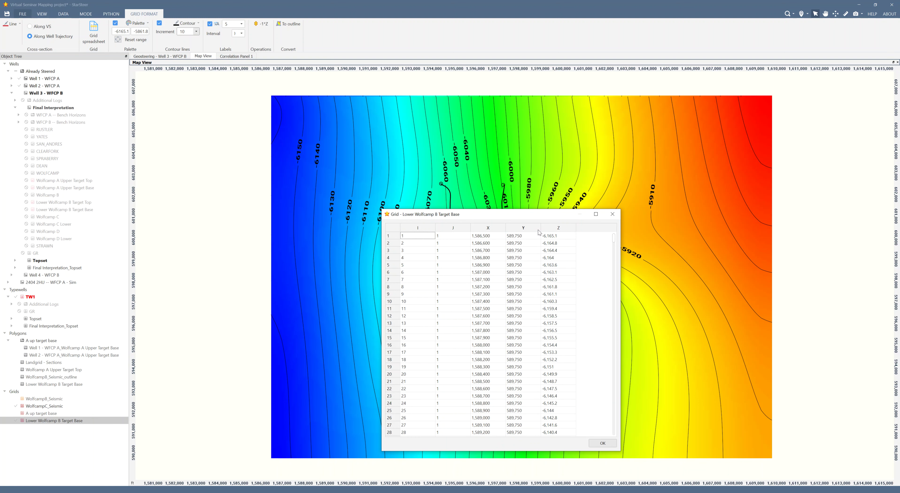
pyautogui.click(613, 214)
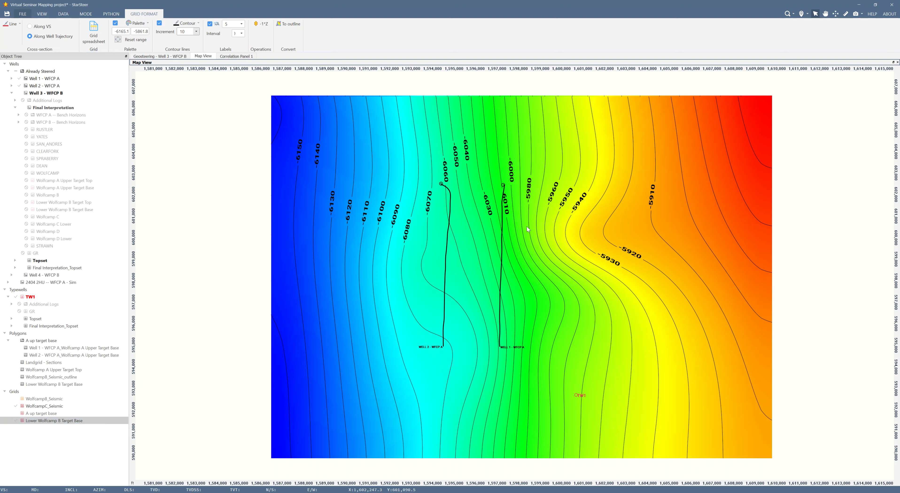